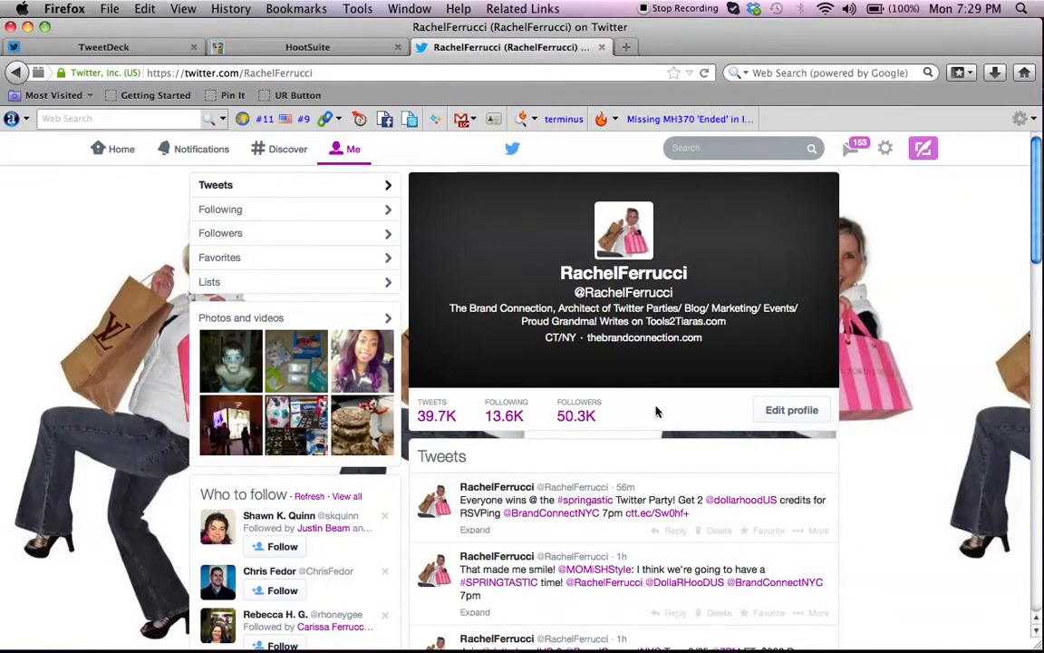
Copy the #SPRINGTASTIC hashtag from the tweet on the Twitter profile and switch to TweetDeck.
scroll(902, 438, "down", 5)
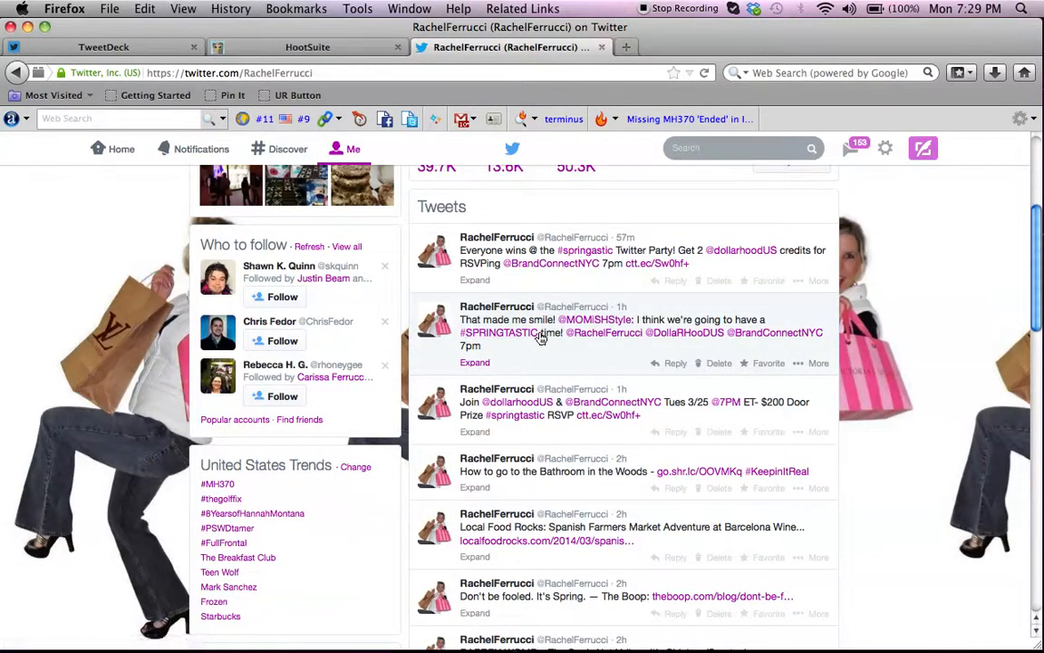
left_click_drag(540, 337, 469, 340)
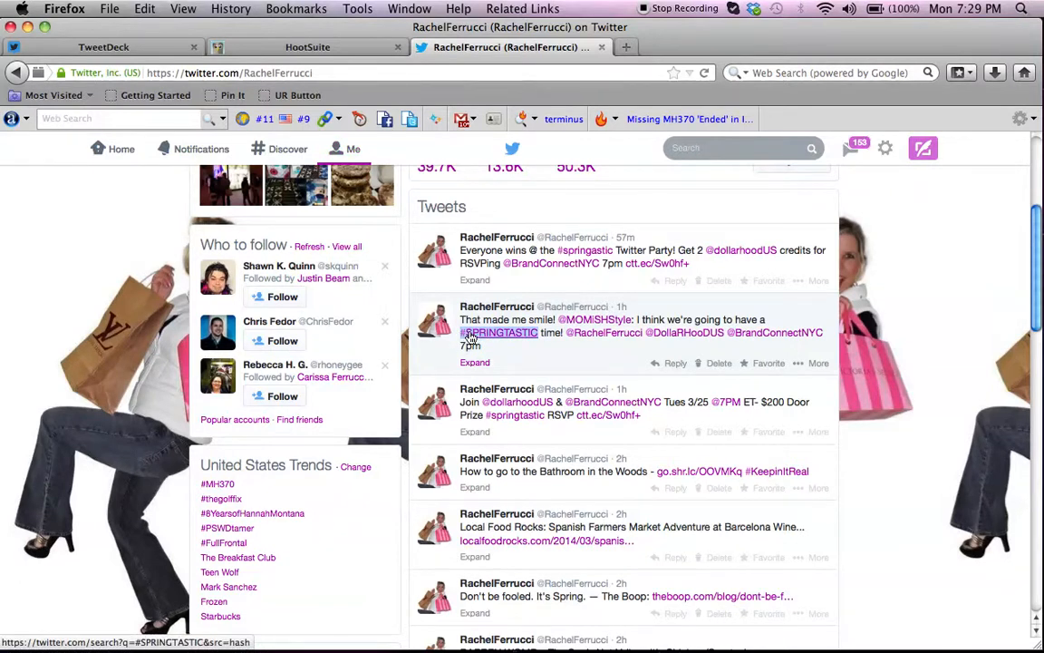
left_click(97, 51)
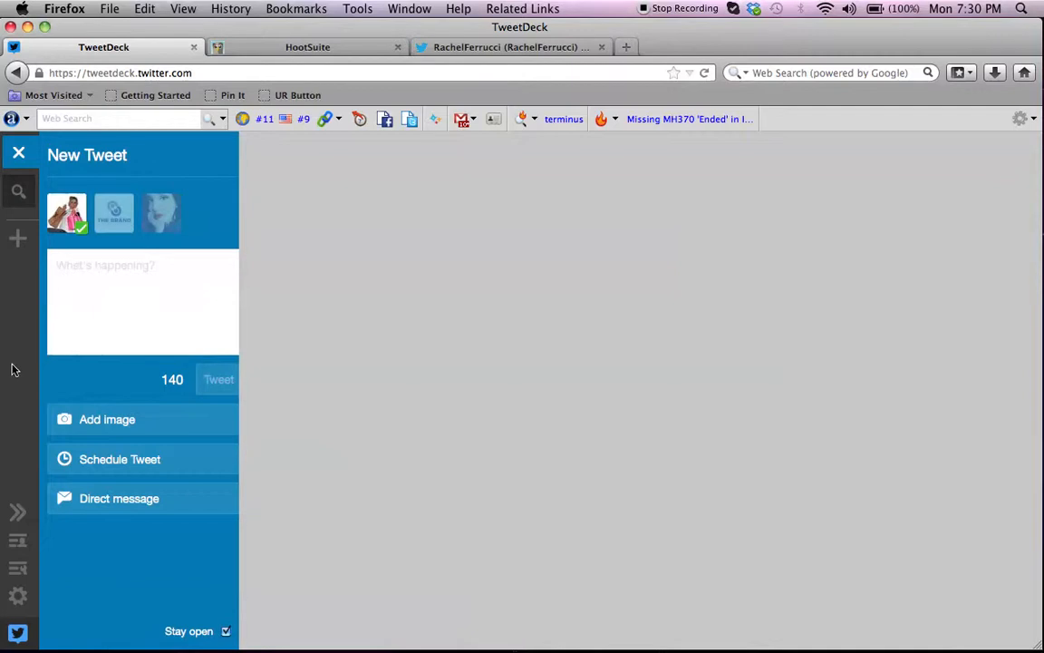
Review the Twitter accounts linked in the TweetDeck settings, leaving them as they are.
left_click(21, 599)
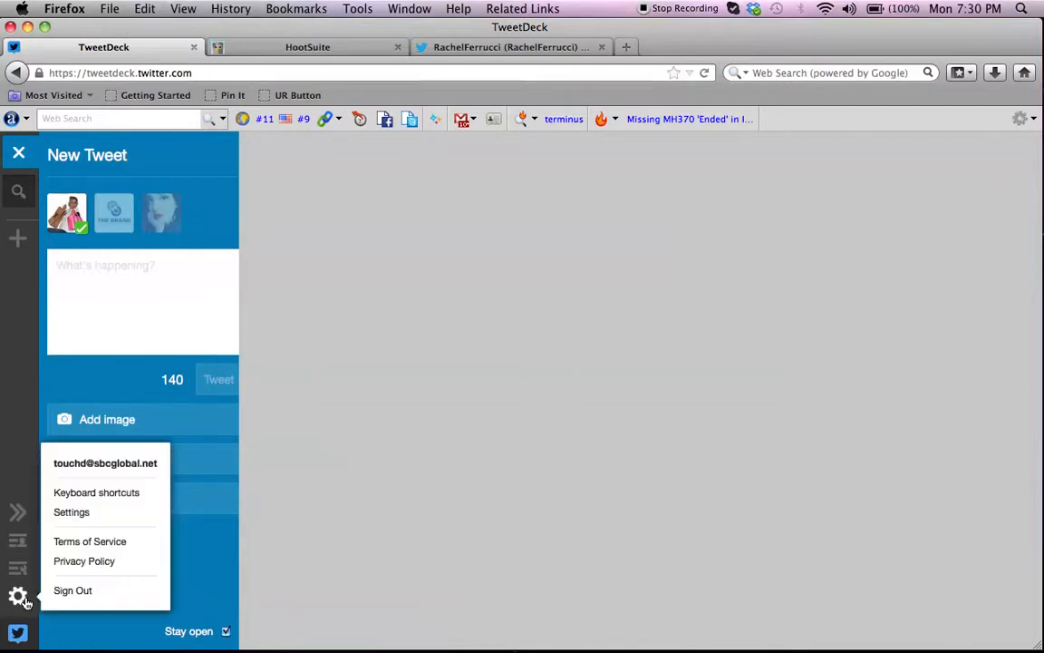
left_click(81, 513)
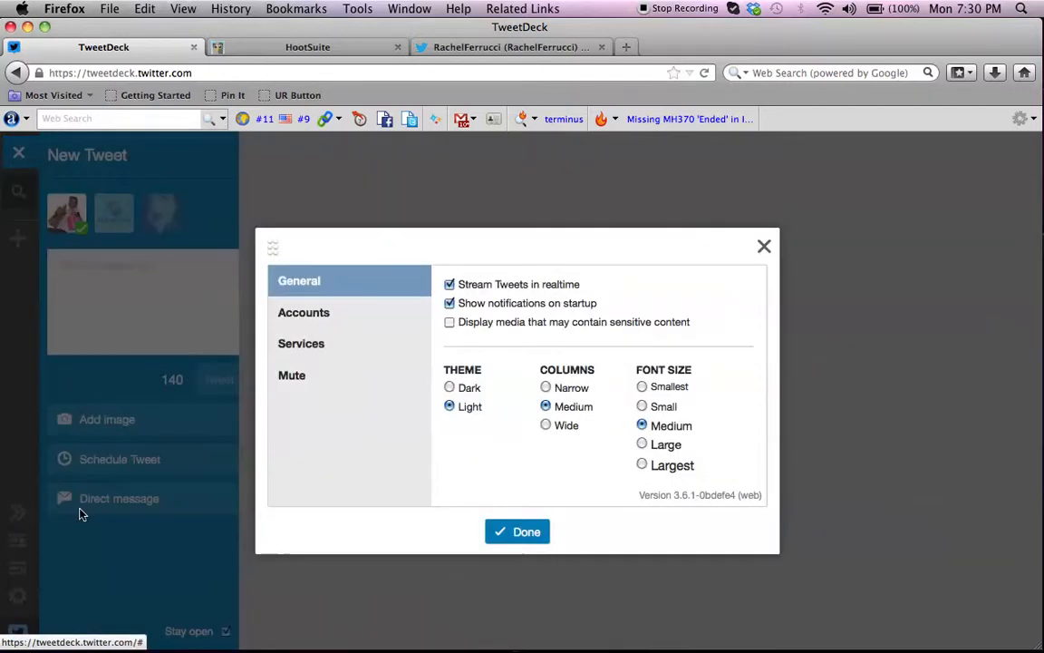
left_click(321, 322)
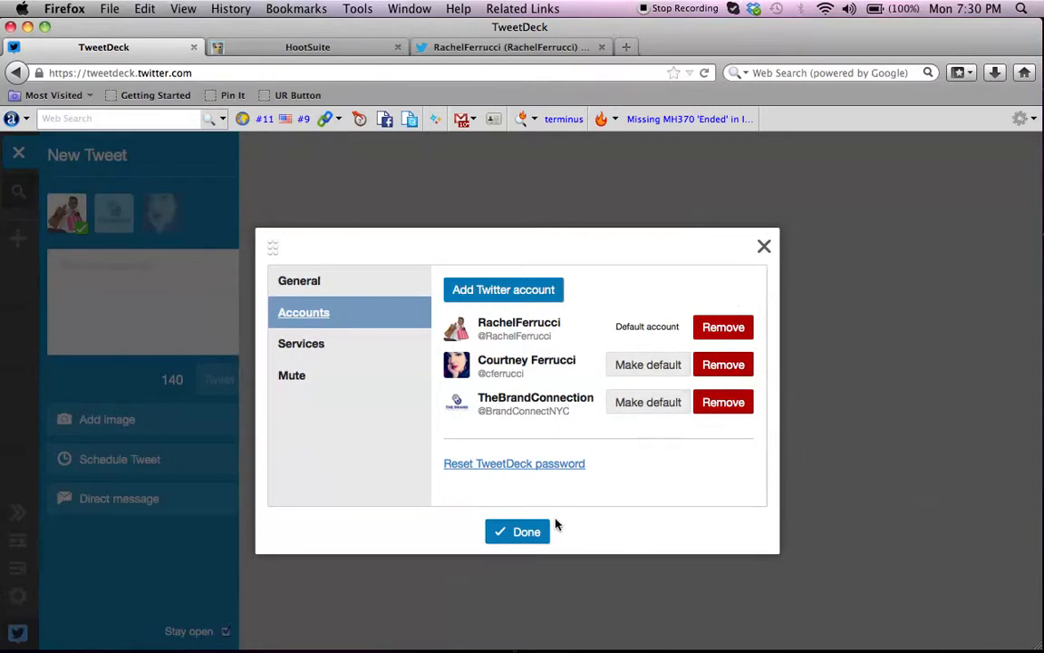
left_click(525, 535)
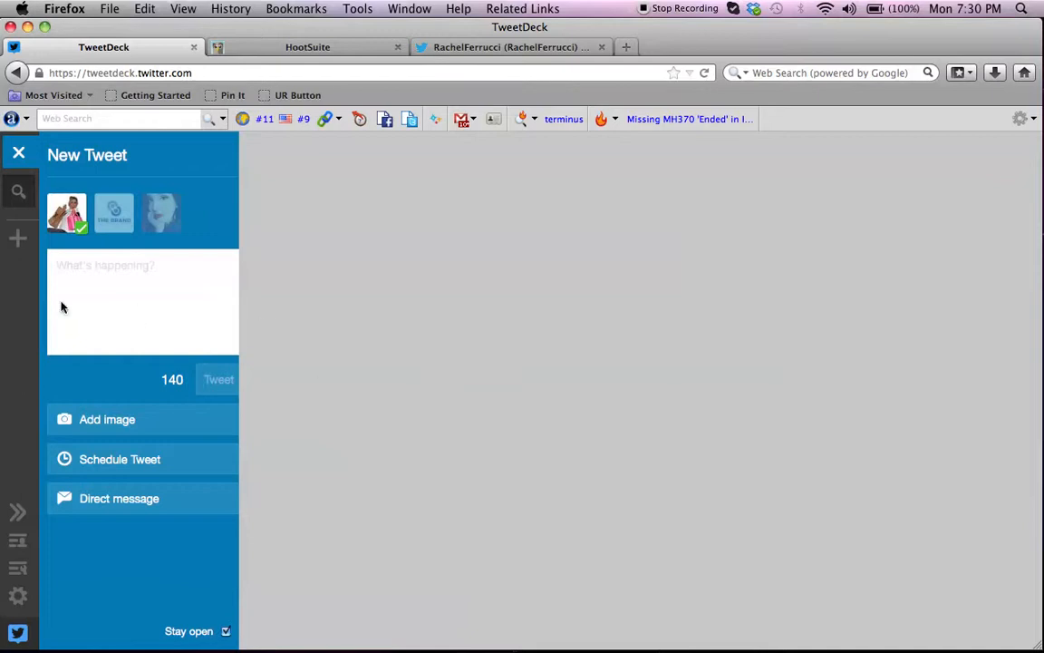
Add a Mentions column for the default account and look through its tweets.
left_click(18, 240)
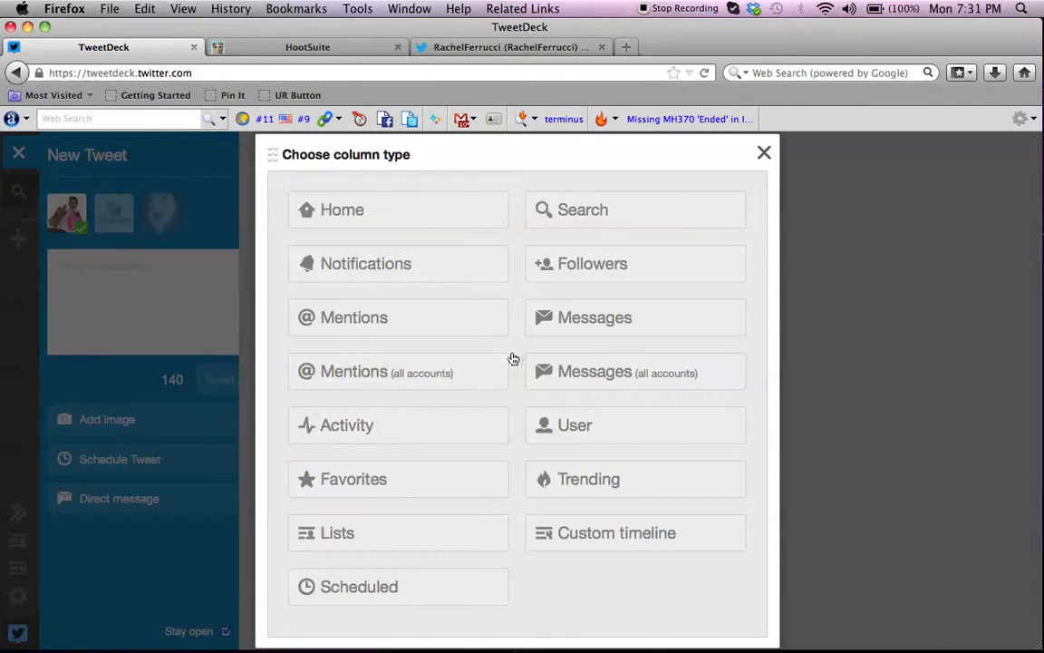
left_click(379, 319)
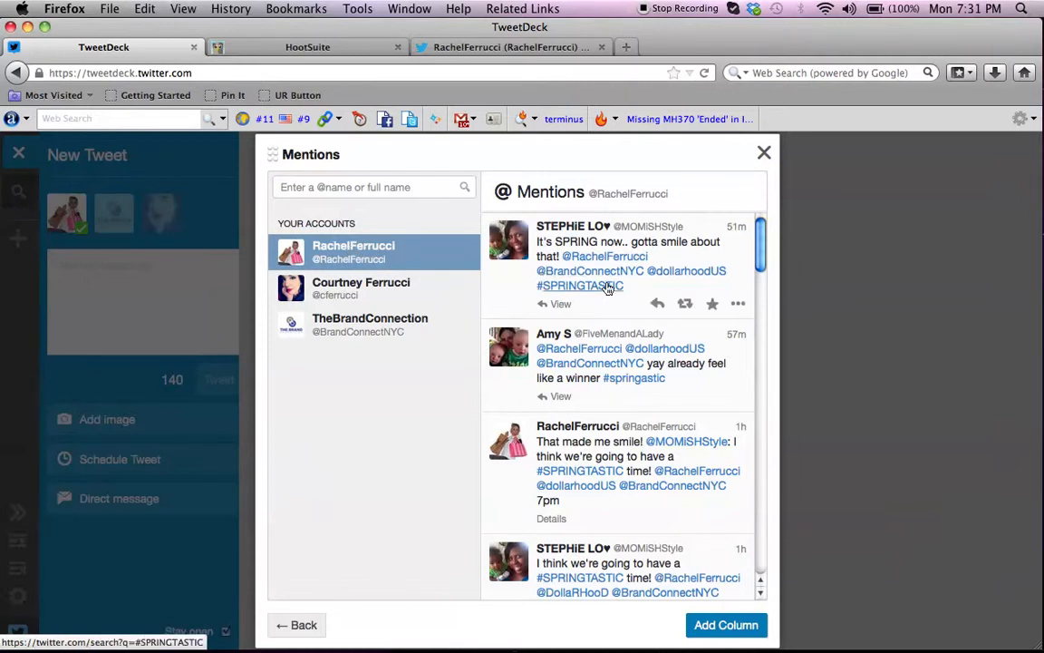
scroll(603, 288, "down", 4)
scroll(607, 289, "up", 4)
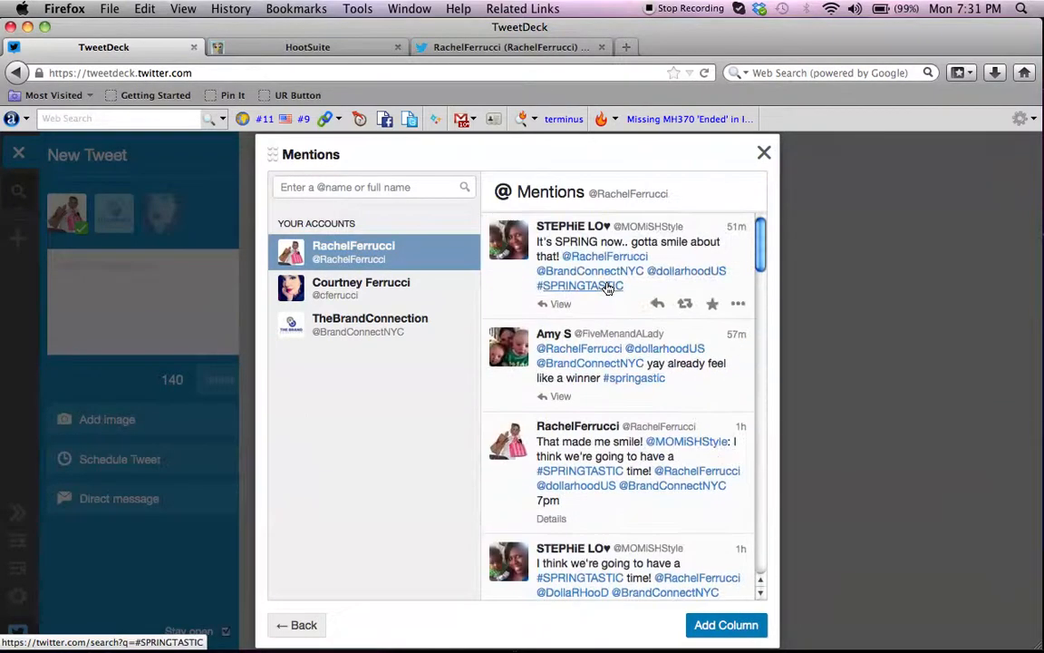
left_click(710, 632)
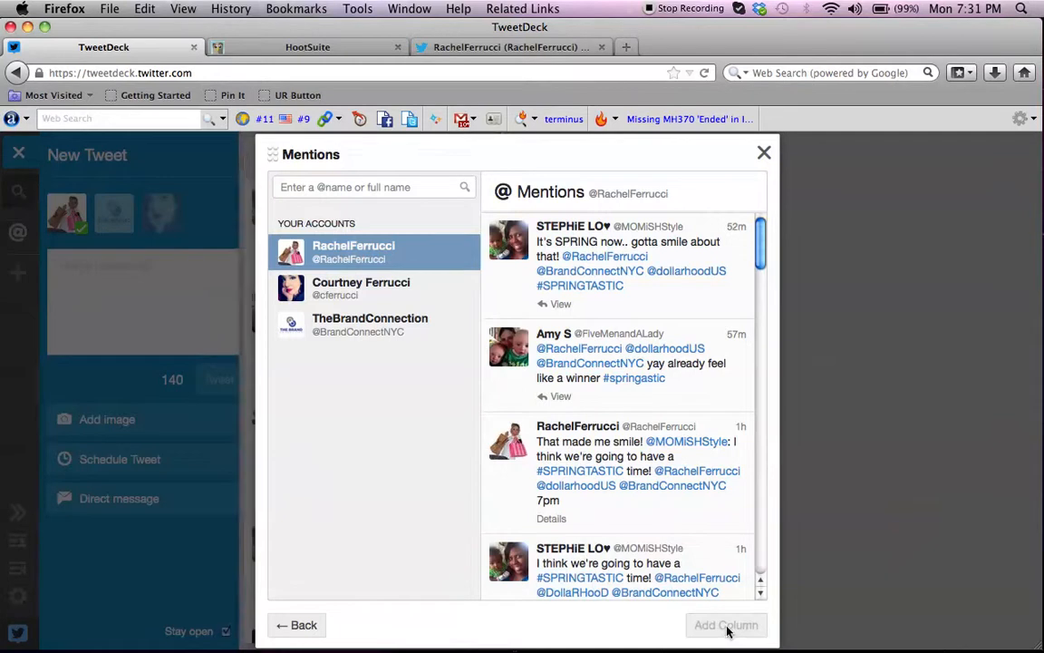
left_click(765, 153)
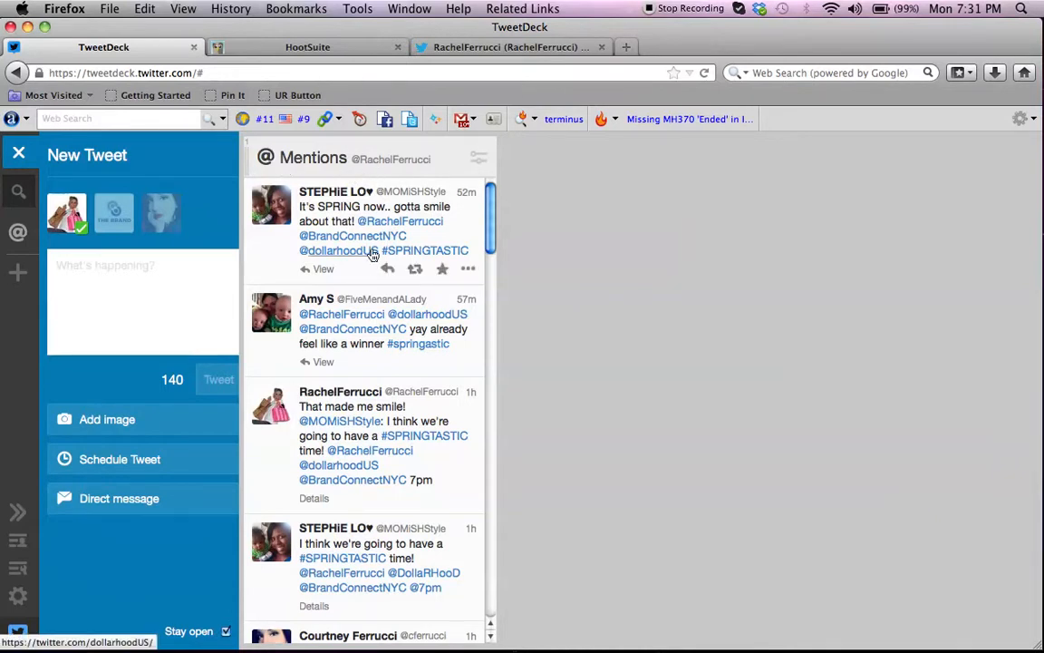
scroll(373, 255, "down", 1)
scroll(373, 254, "down", 5)
scroll(373, 254, "up", 5)
Search tweets for the copied hashtag #SPRINGTASTIC, look through the results and add the search as a column.
left_click(18, 274)
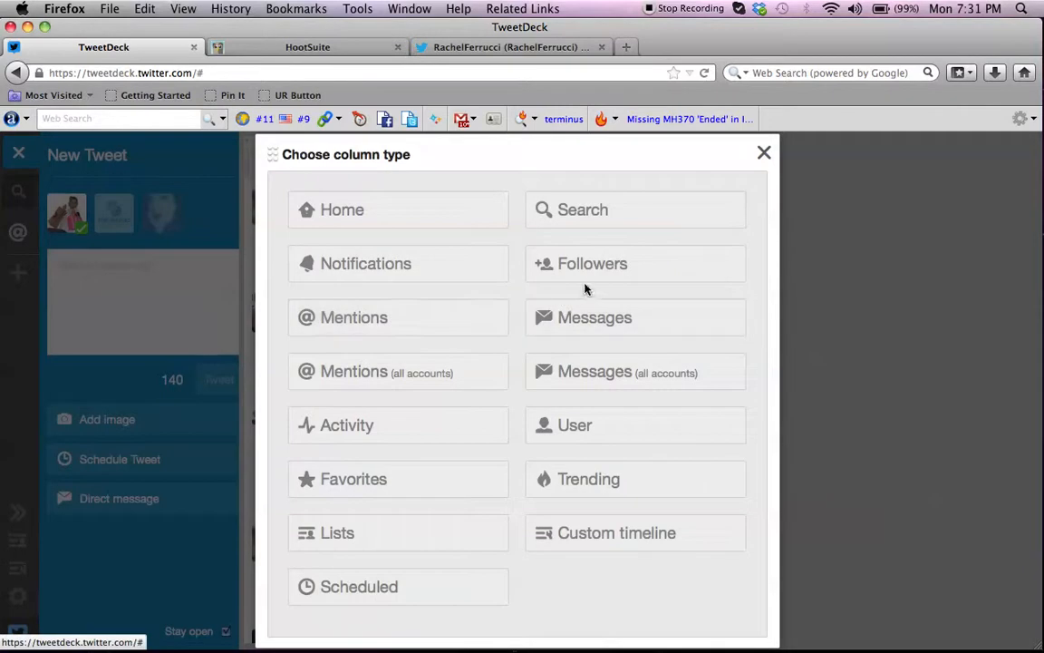
left_click(595, 214)
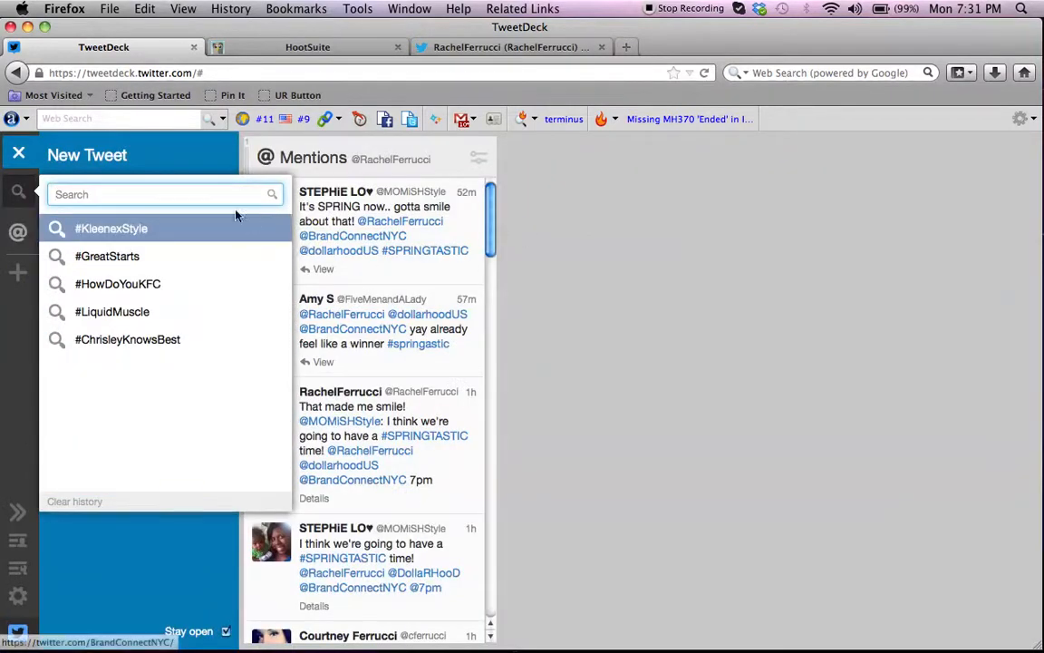
type("#SPRINGTASTIC")
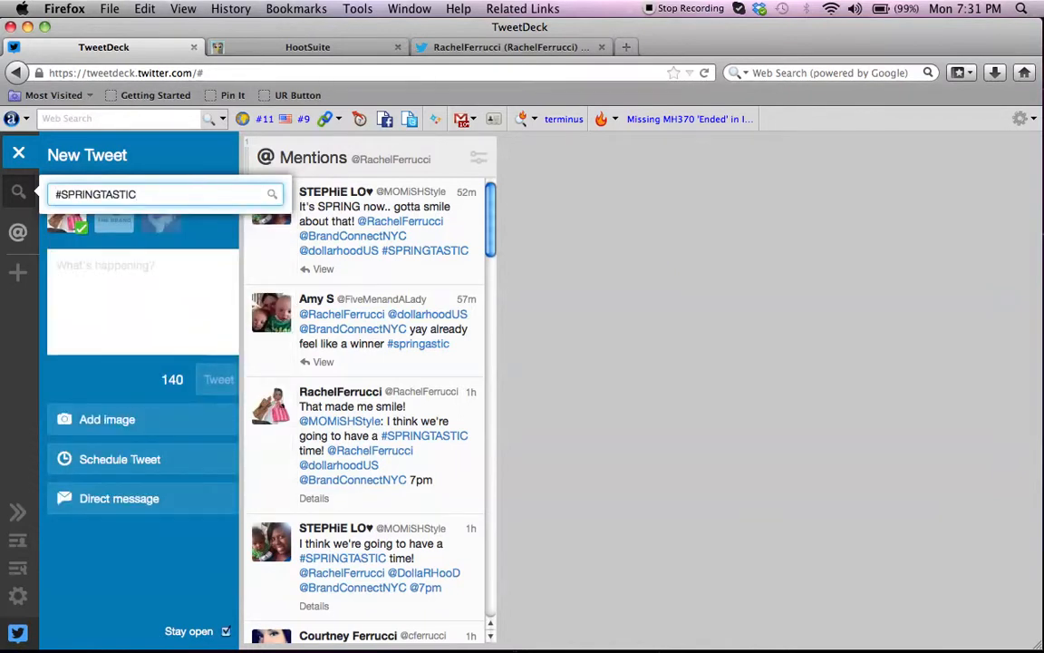
key("Return")
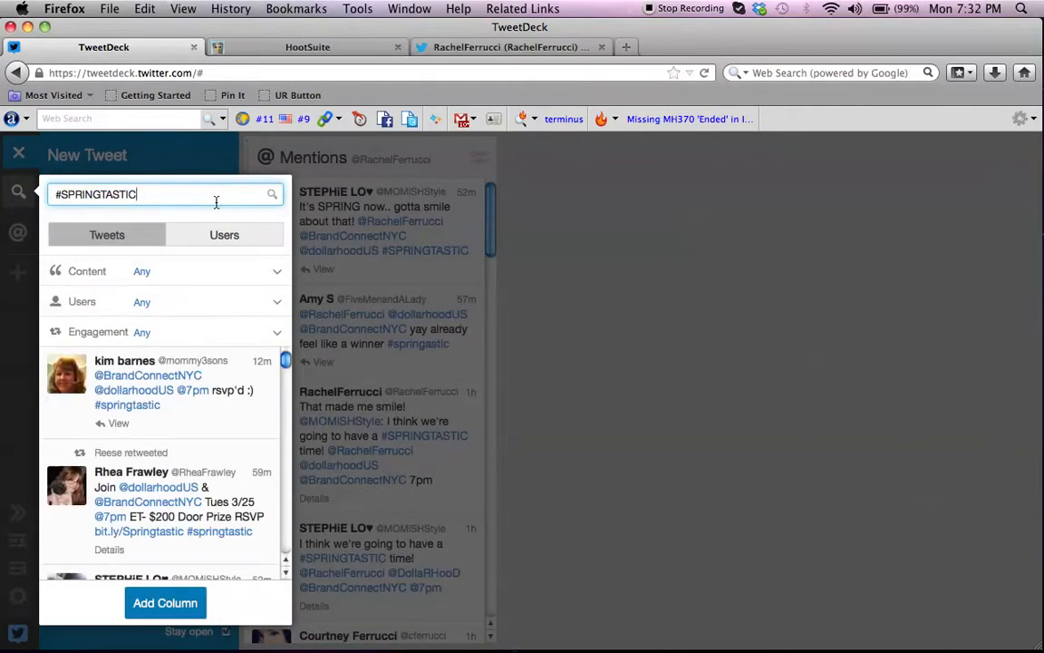
mouse_move(183, 434)
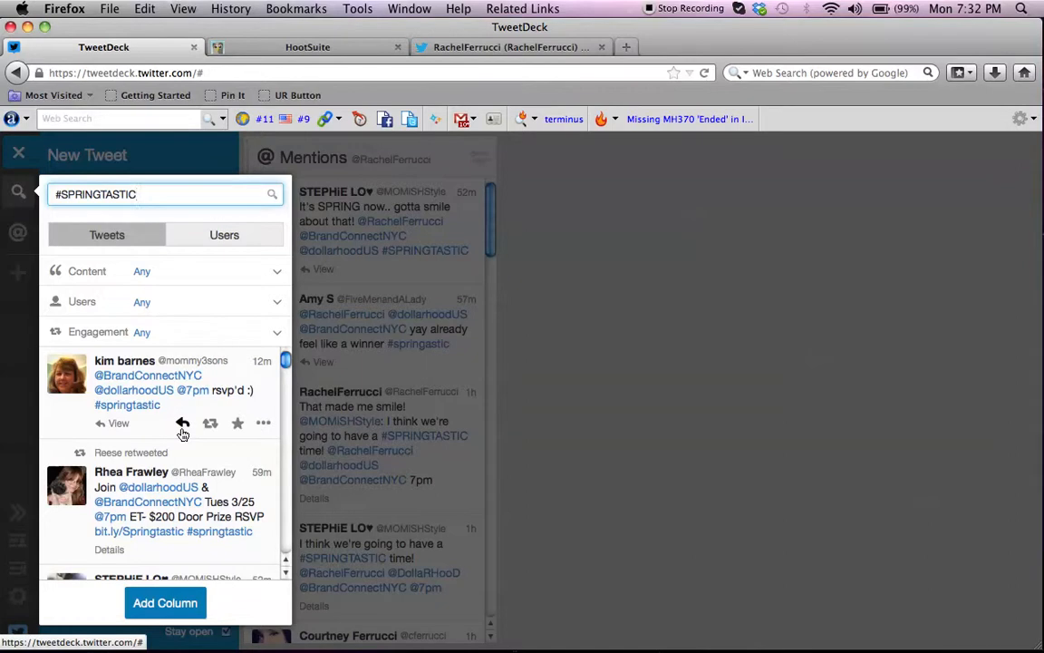
scroll(183, 433, "down", 3)
scroll(183, 436, "down", 2)
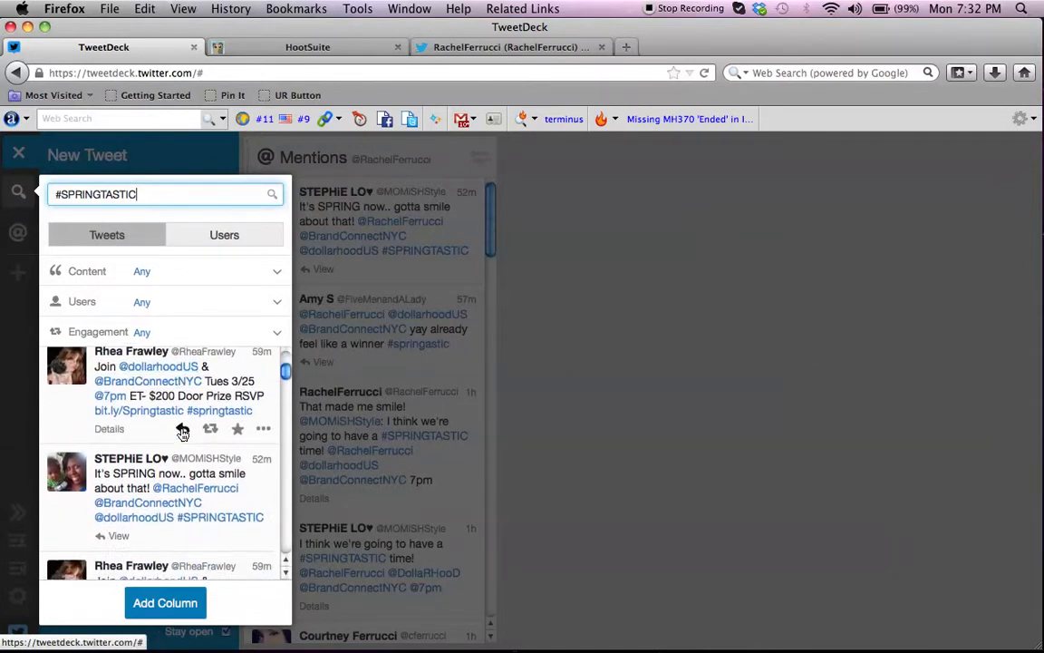
scroll(182, 432, "down", 3)
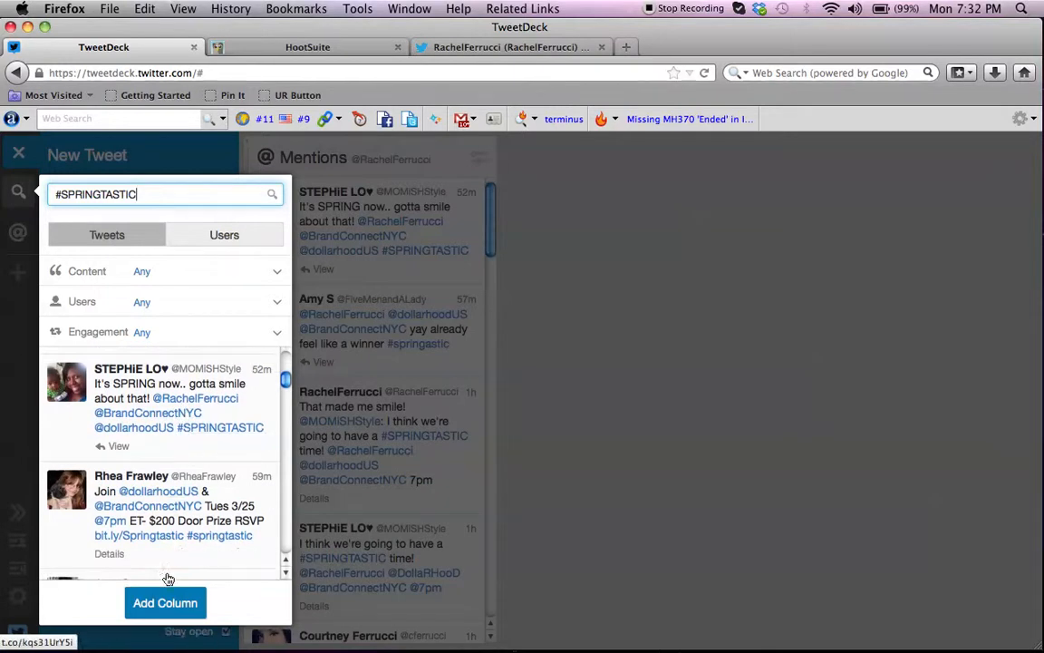
left_click(164, 604)
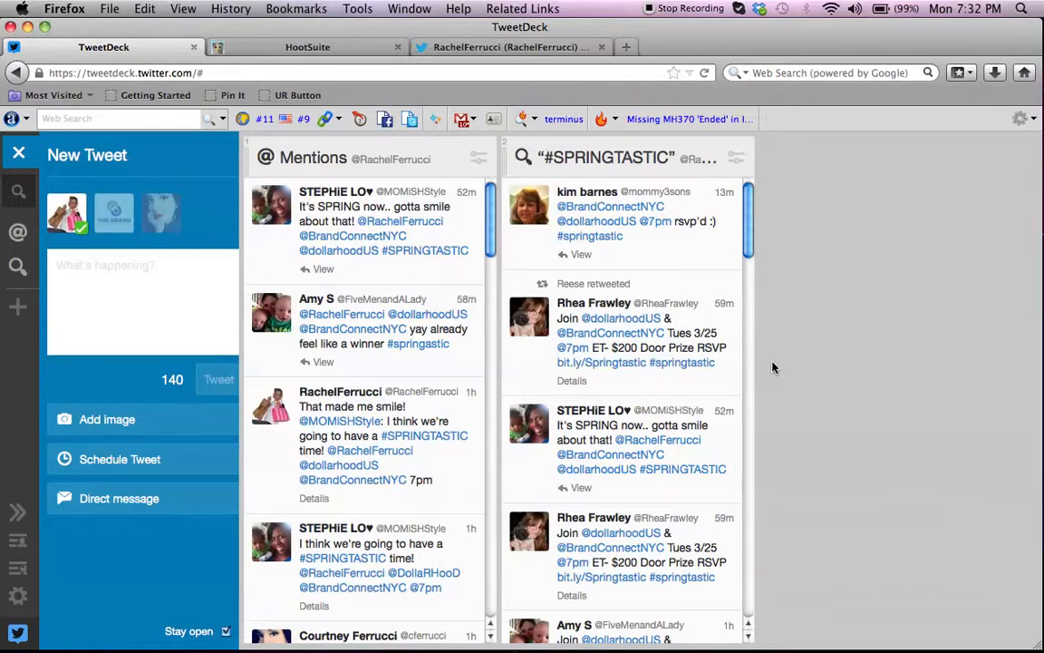
Switch to the Twitter profile and create a public list named springtastic.
left_click(480, 50)
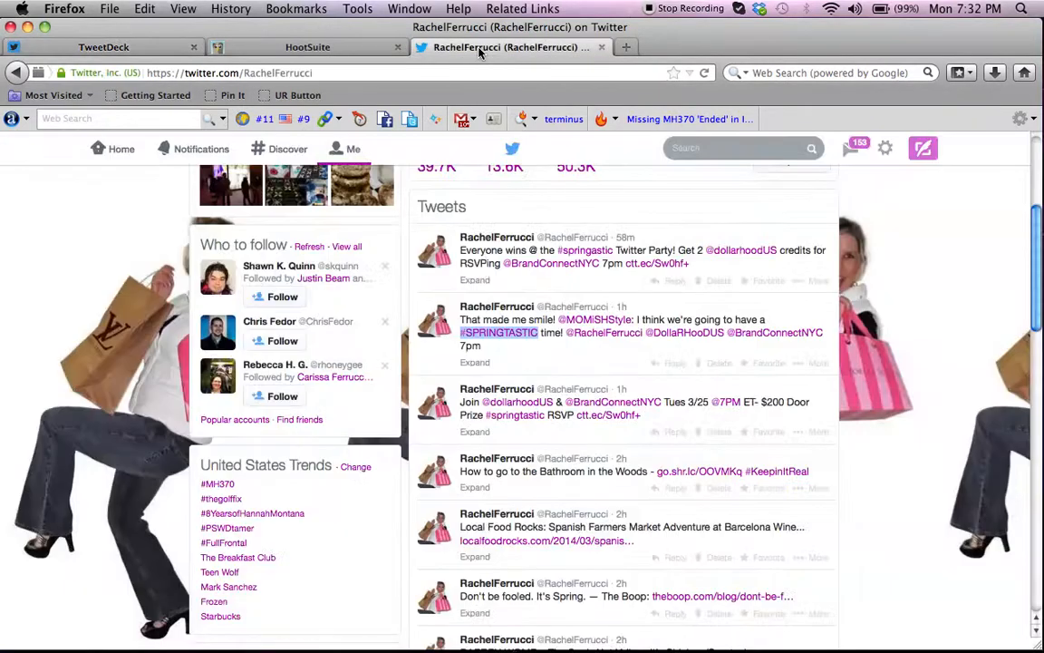
scroll(143, 345, "up", 5)
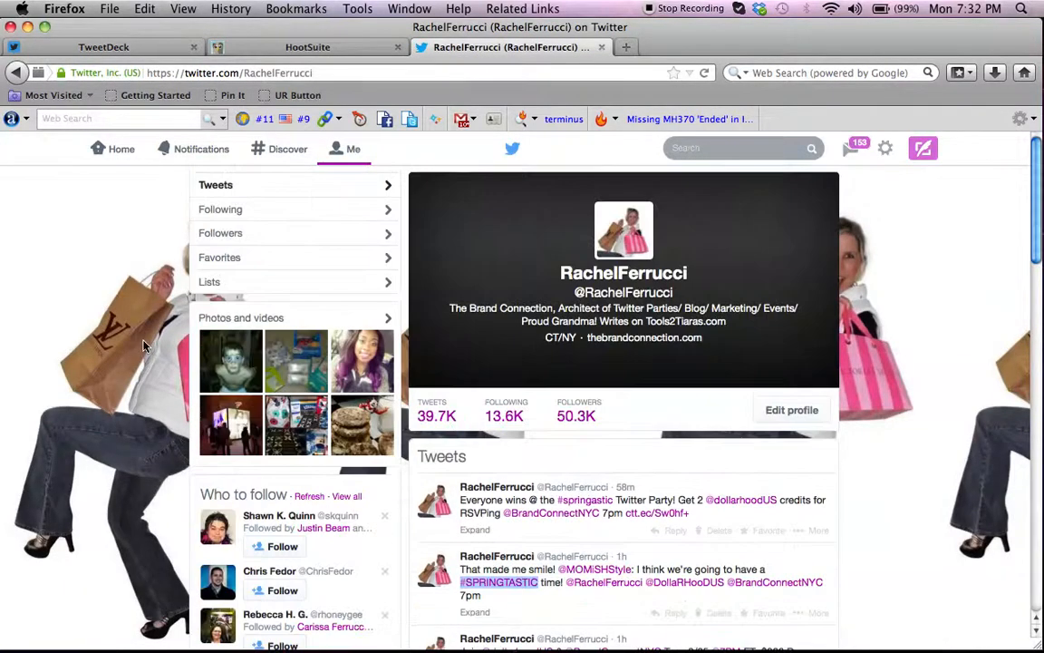
left_click(247, 286)
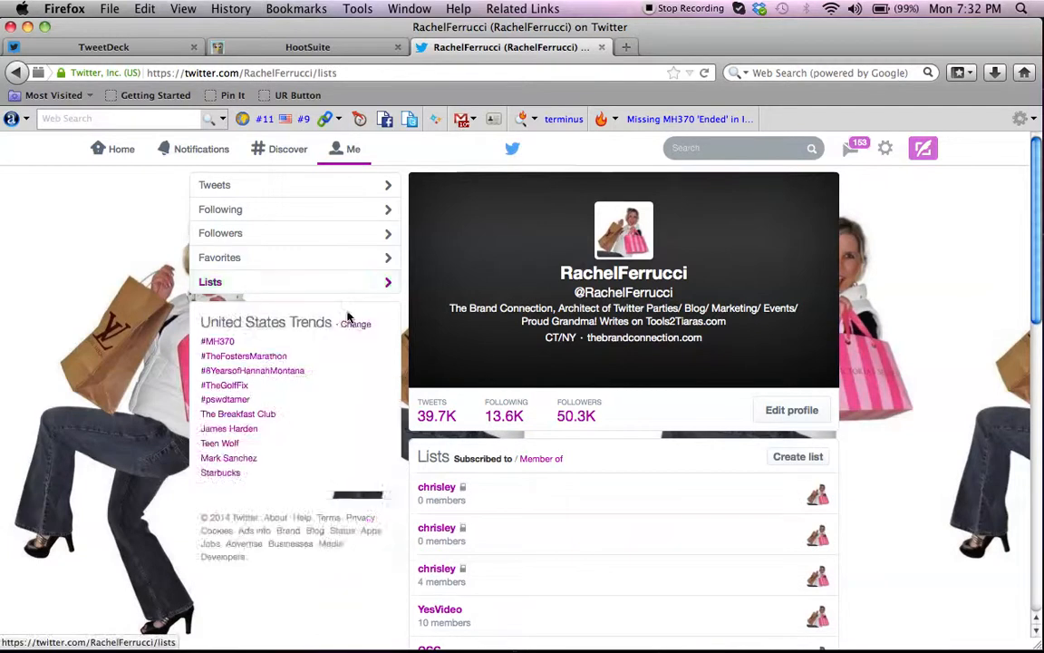
left_click(797, 457)
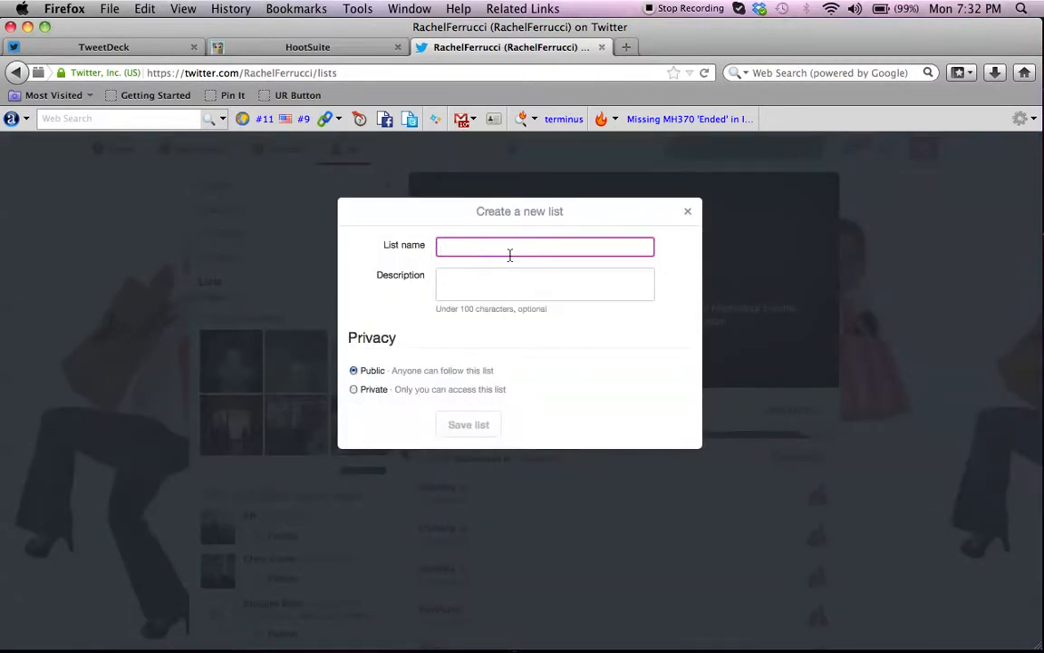
type("springtastic")
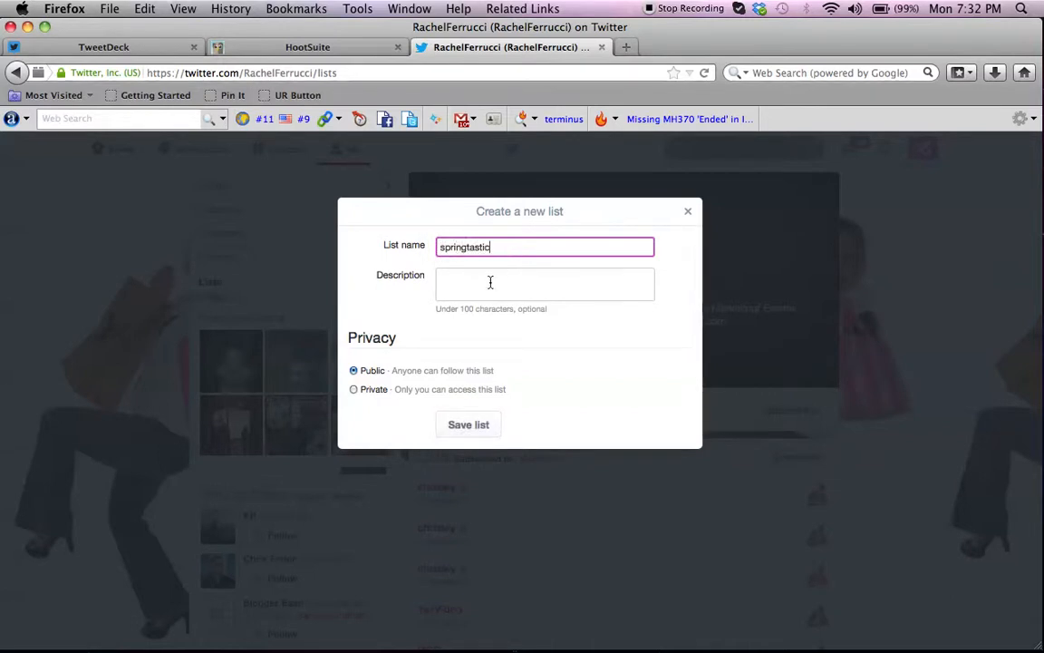
left_click(469, 431)
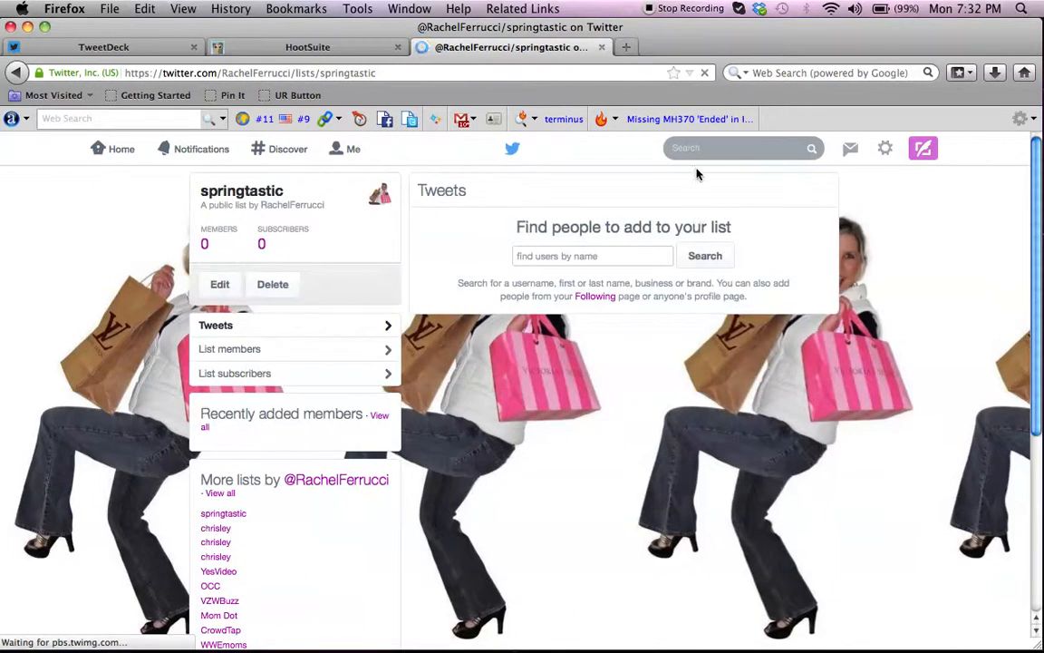
Find the party co-host by entering part of the user's handle and include that account in the springtastic list.
left_click(633, 257)
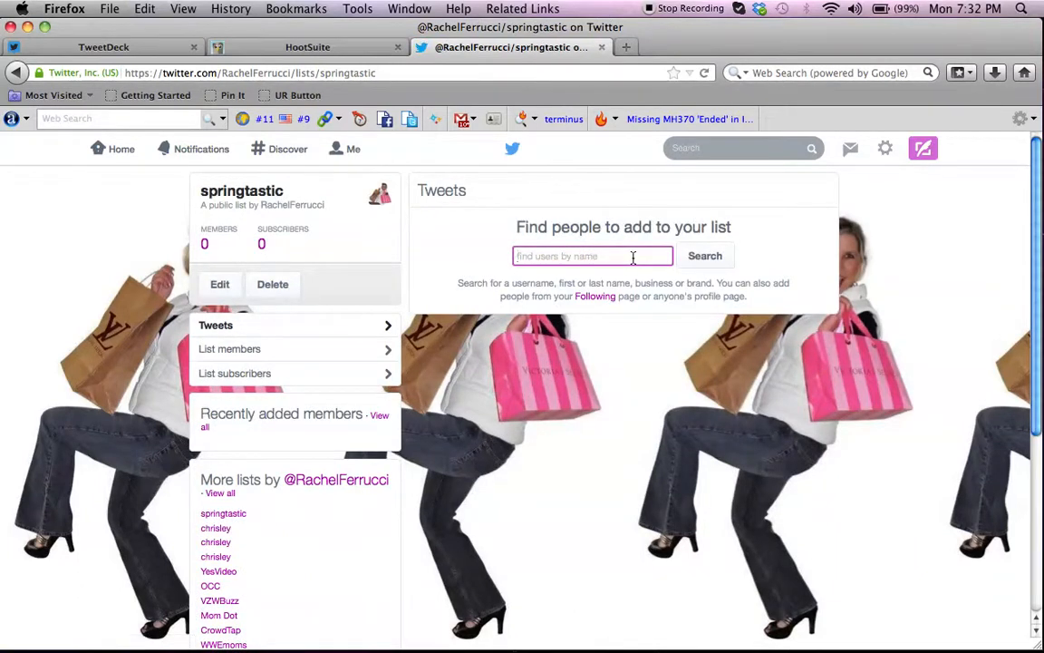
type("zipp")
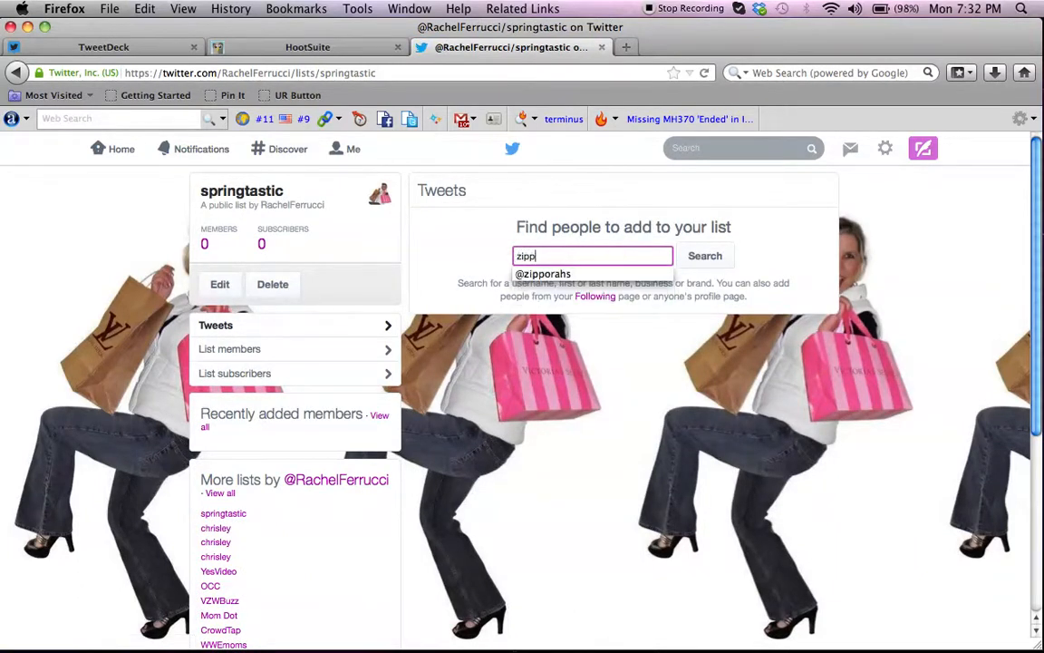
left_click(616, 275)
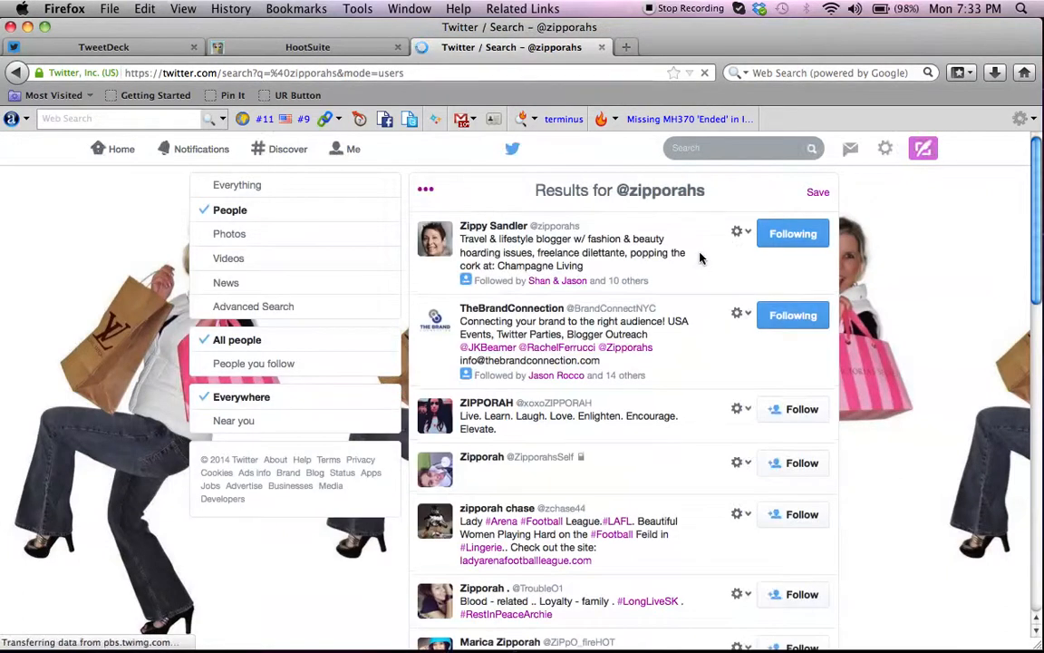
left_click(742, 234)
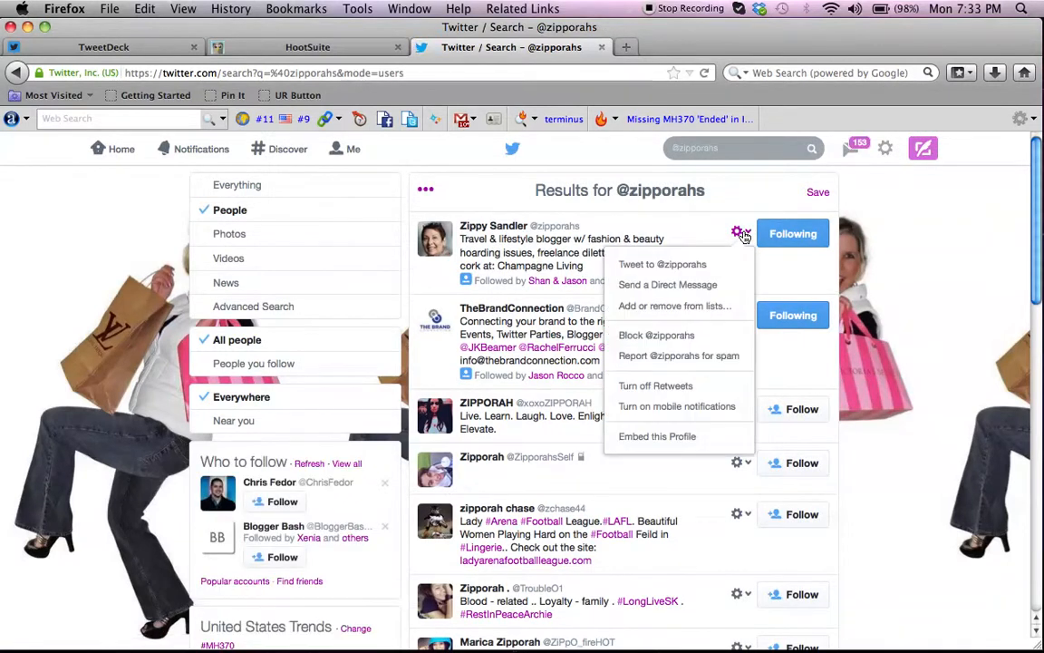
left_click(679, 308)
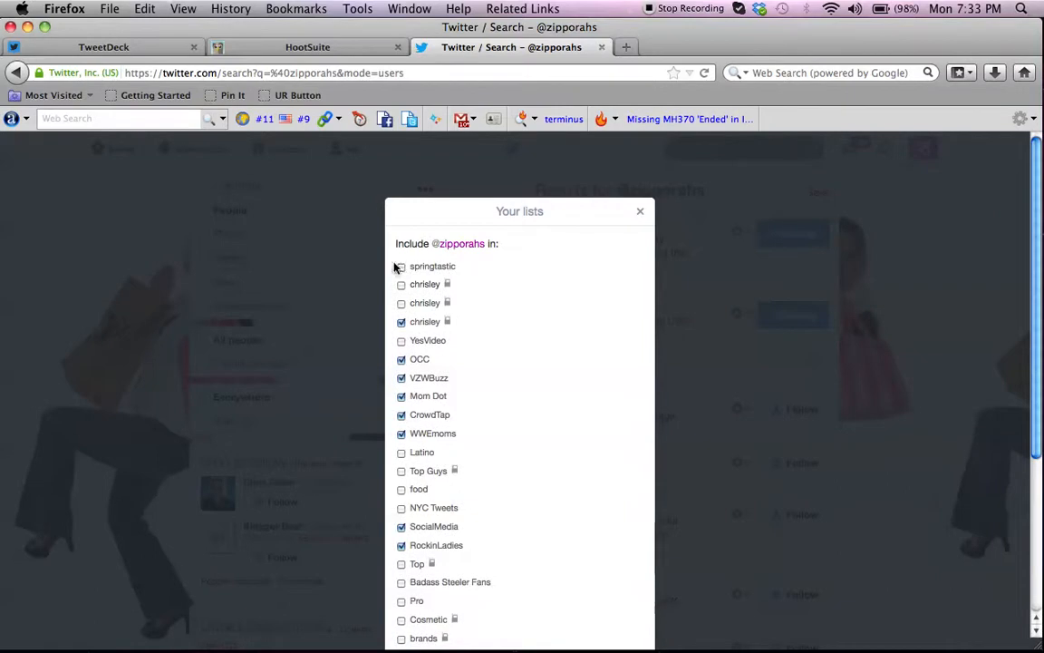
left_click(402, 267)
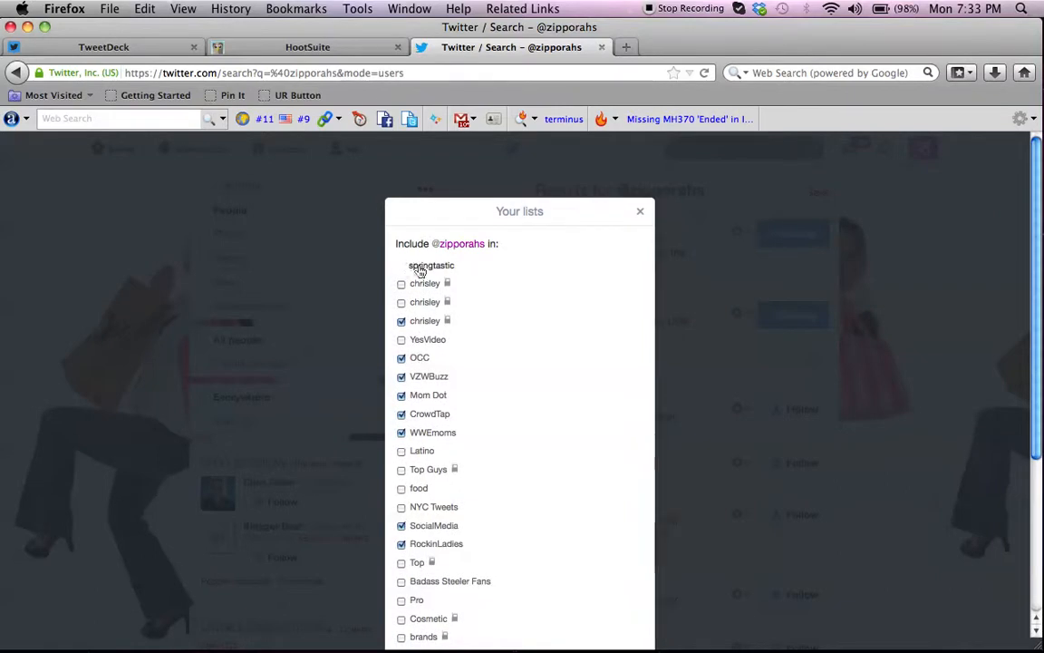
left_click(640, 212)
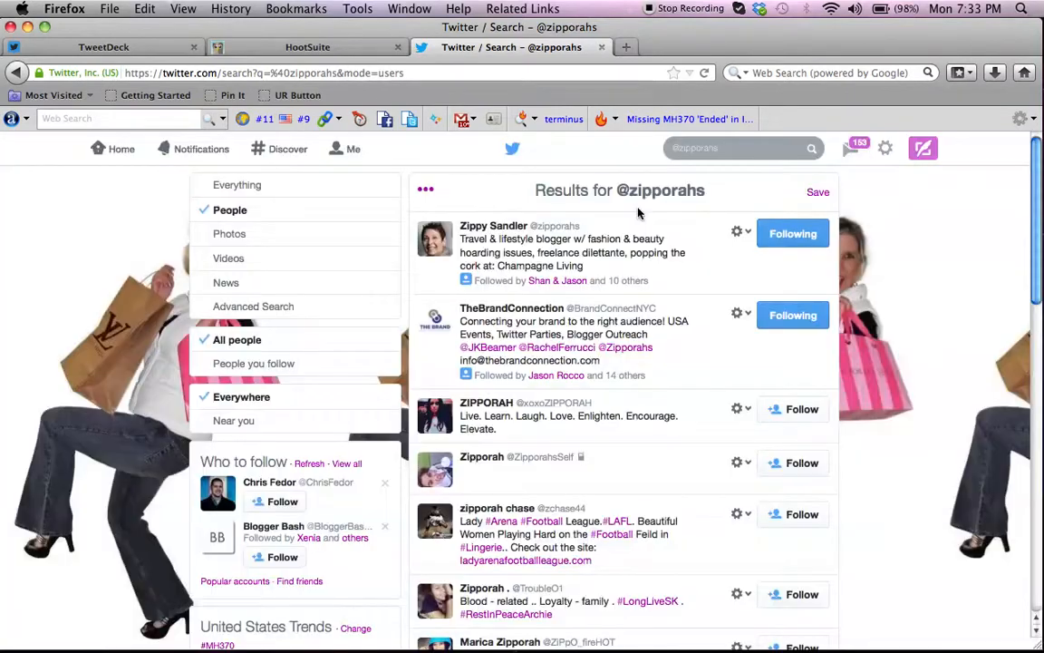
Search Twitter for the next co-host by part of the handle, open that profile and include the account in the springtastic list.
left_click(694, 150)
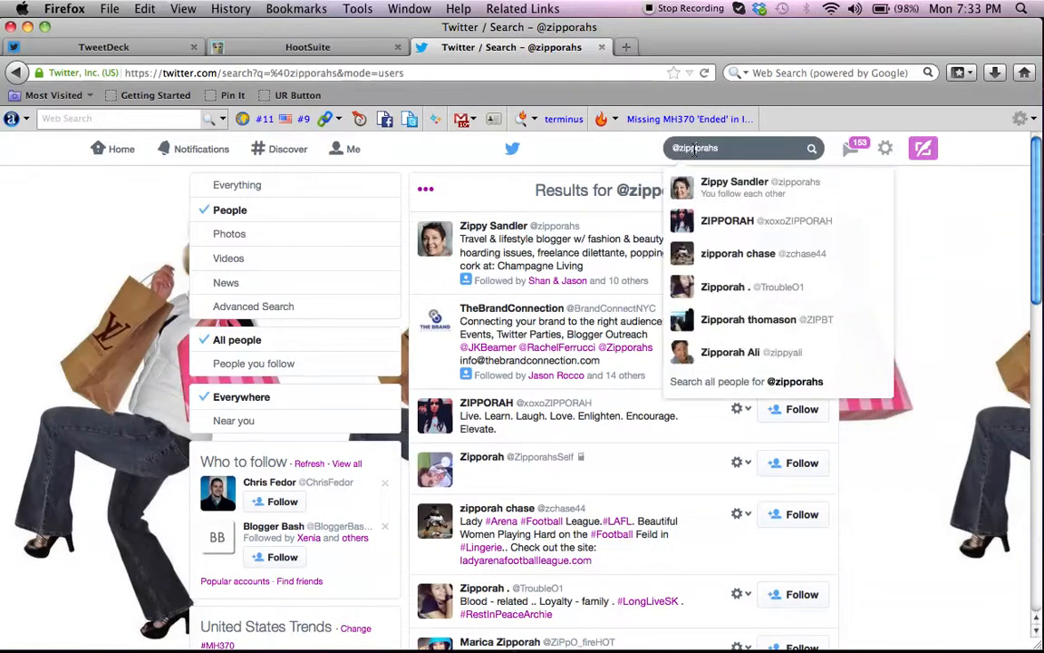
triple_click(694, 149)
type("criss")
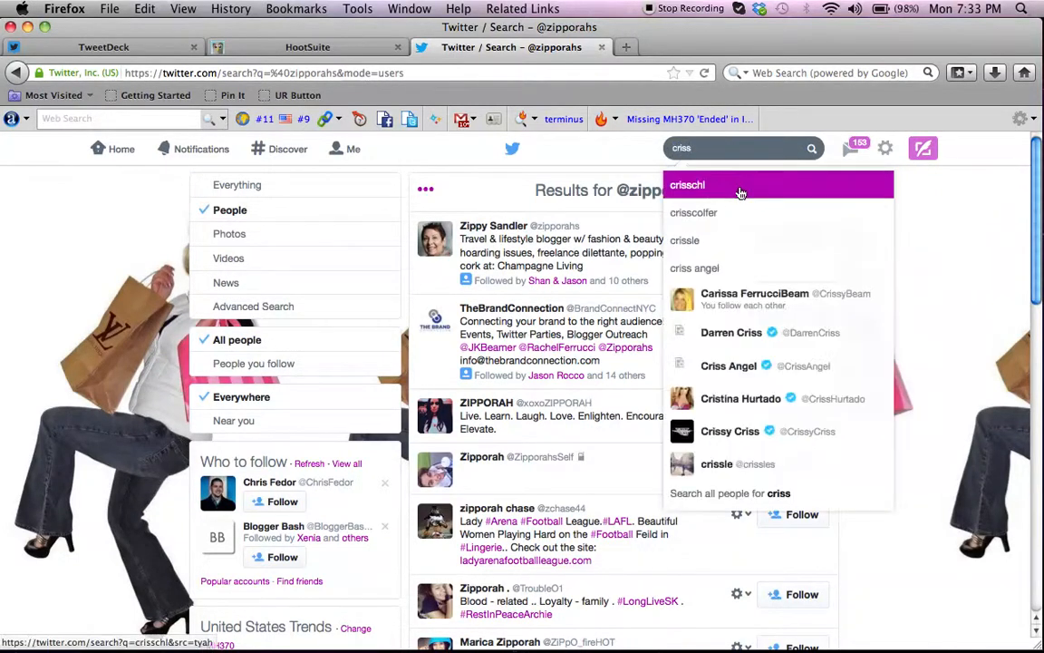
left_click(736, 303)
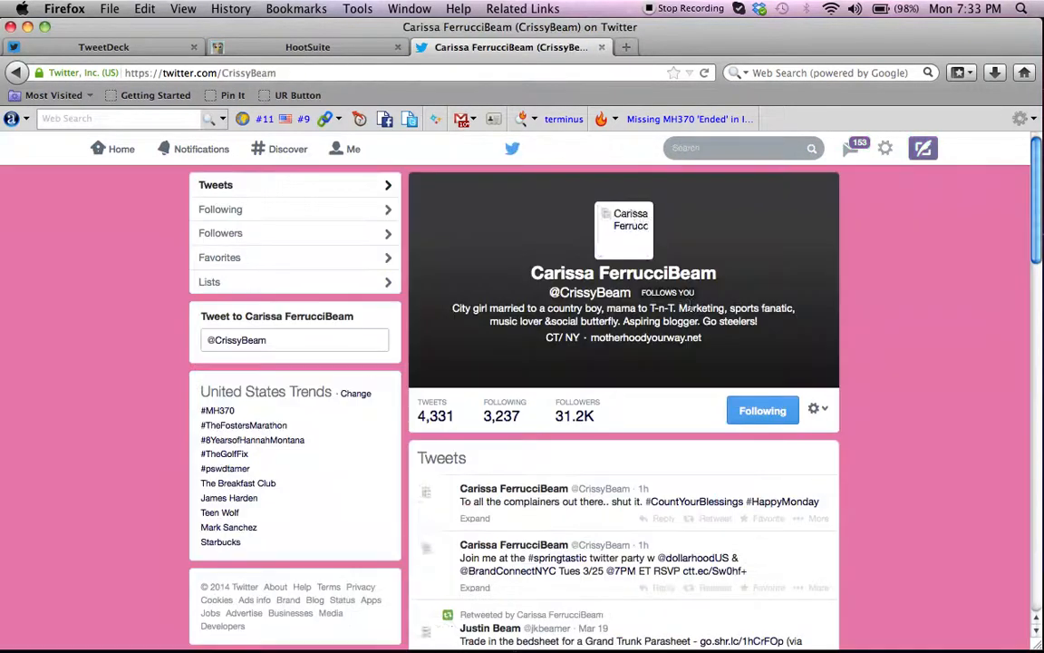
left_click(822, 408)
left_click(733, 485)
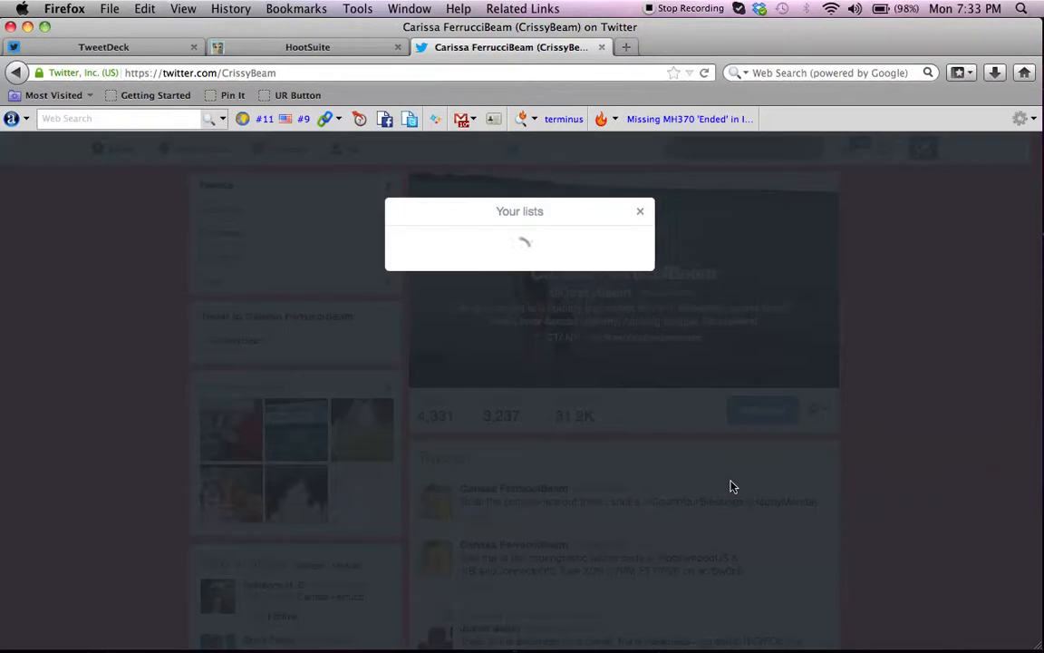
left_click(401, 268)
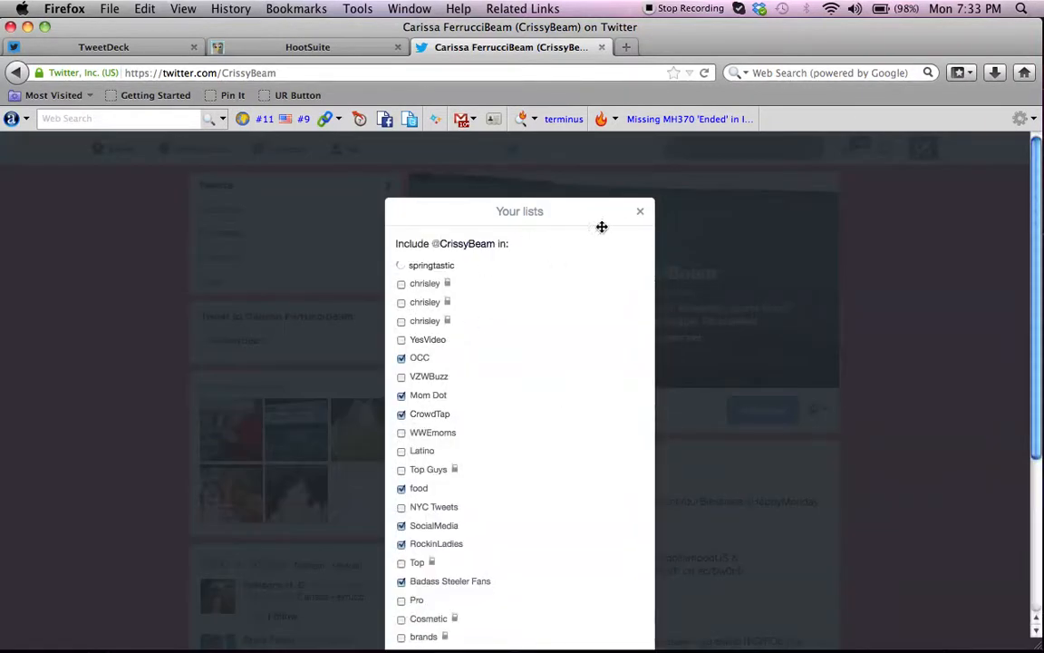
left_click(641, 212)
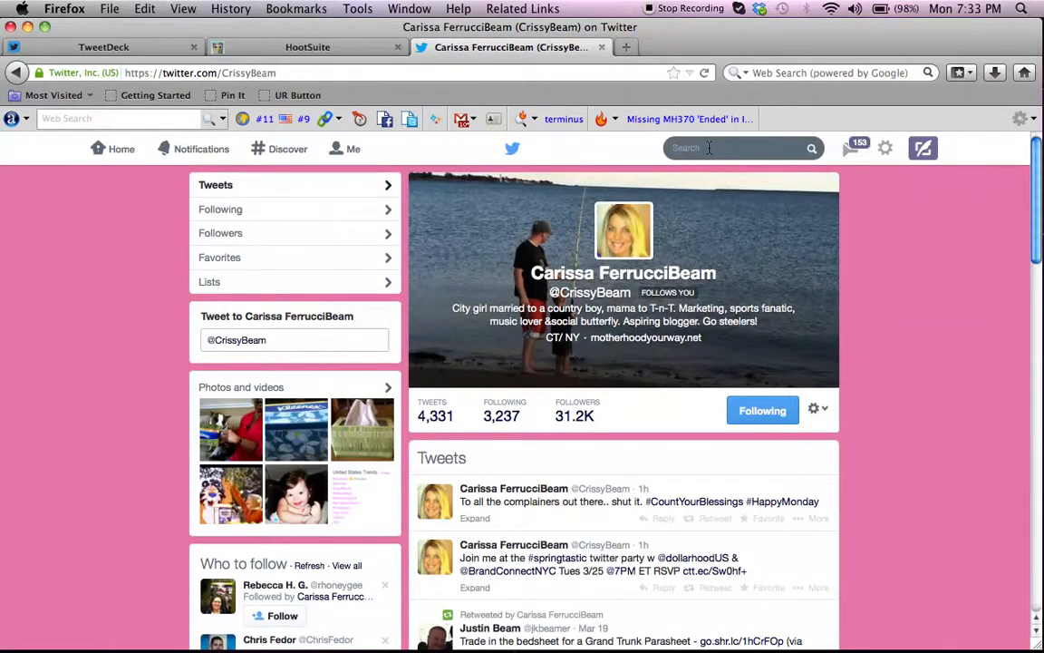
type("dollarhood")
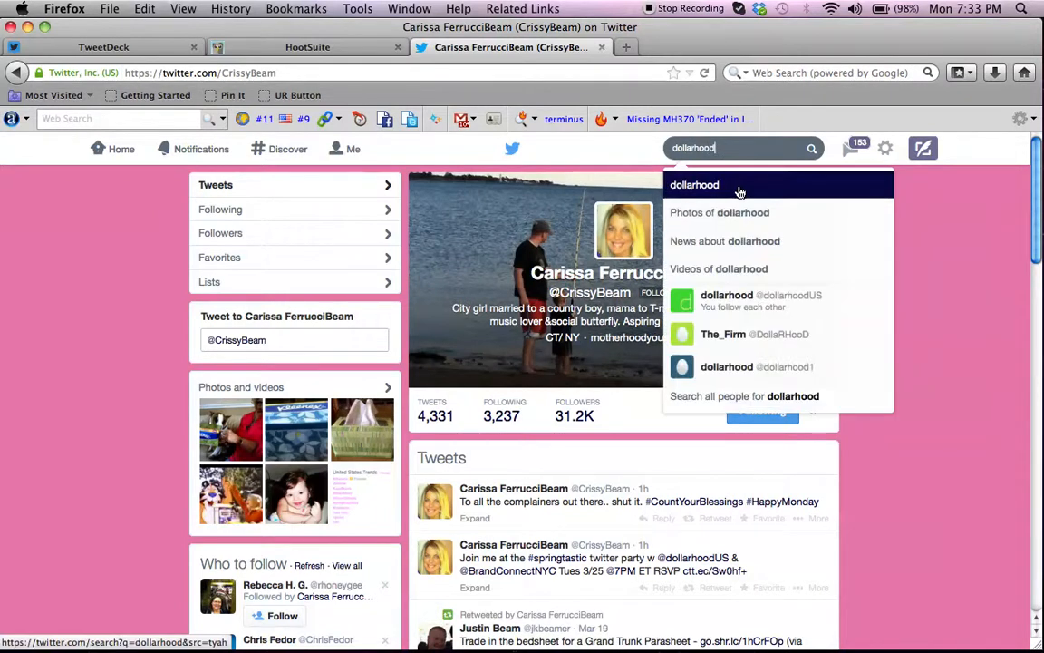
left_click(742, 301)
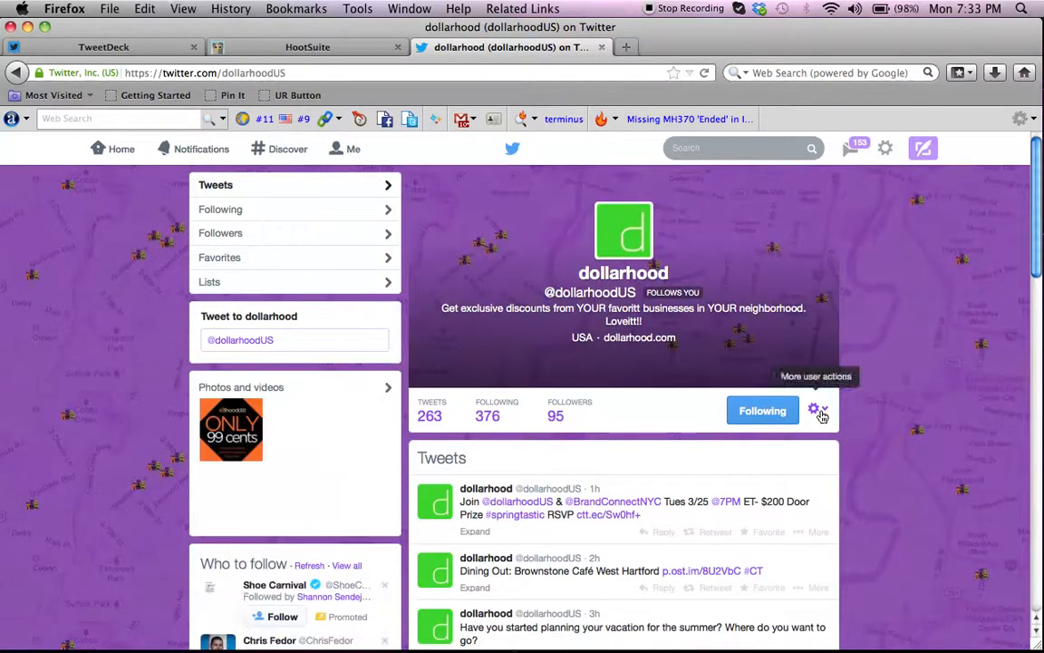
left_click(819, 412)
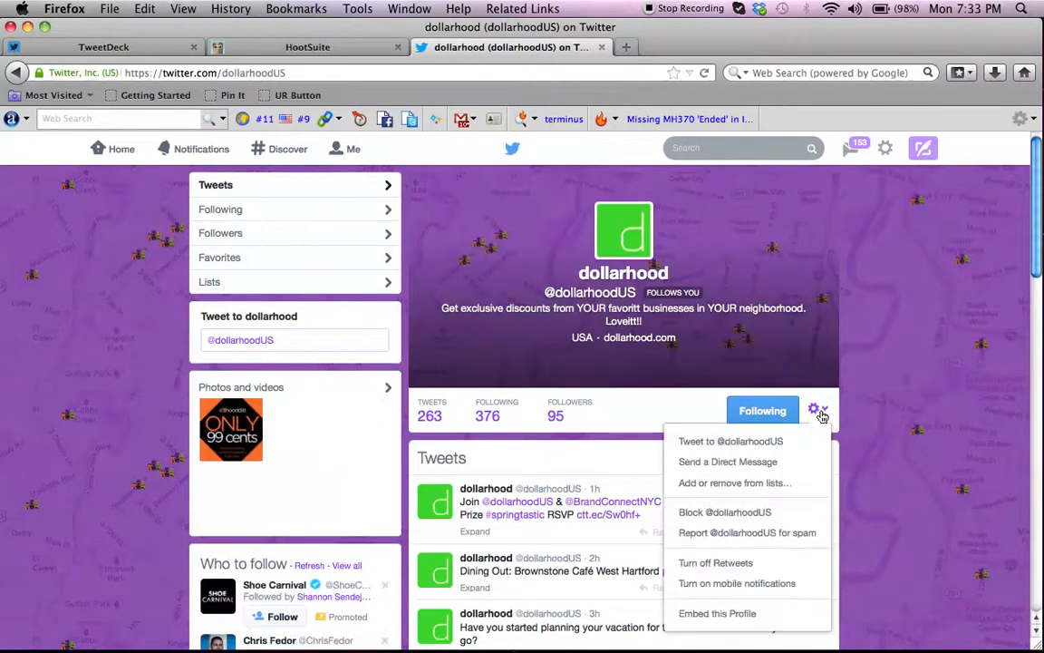
left_click(722, 485)
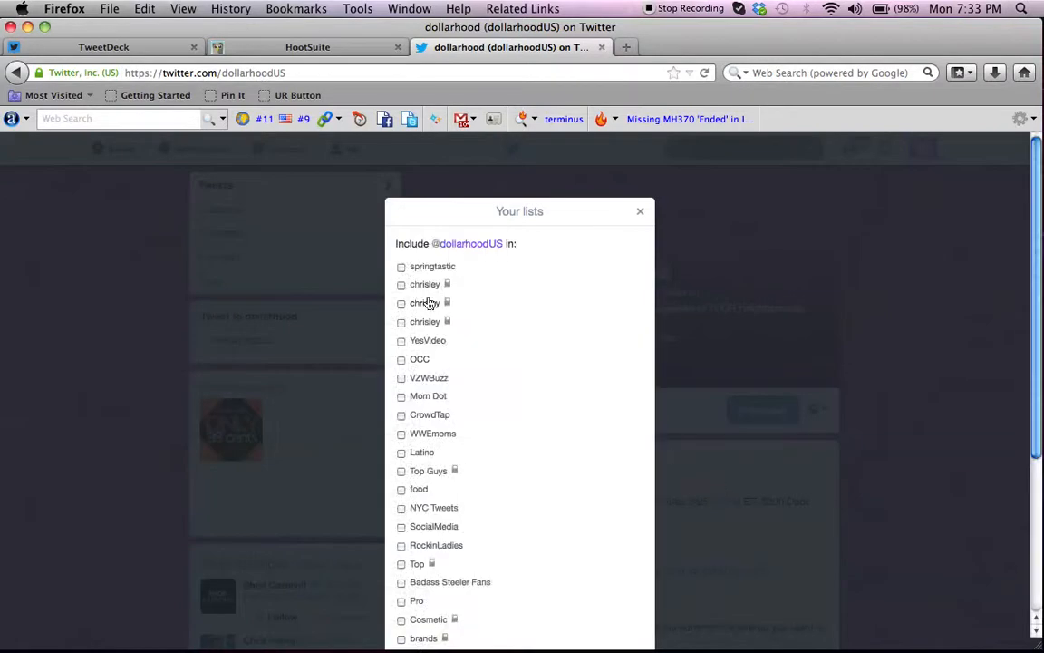
left_click(402, 267)
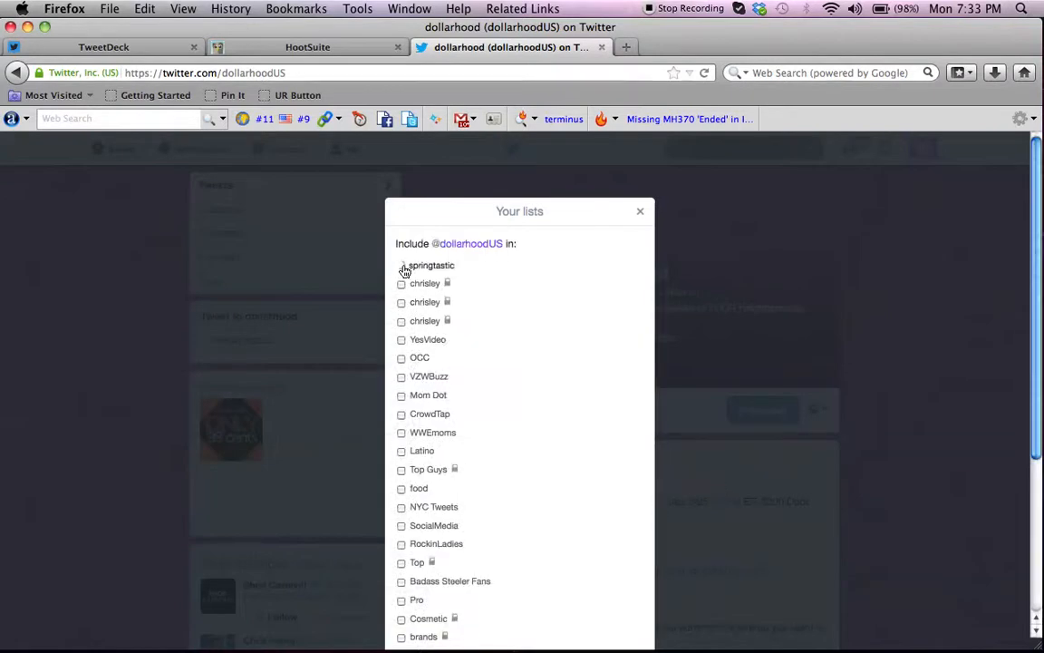
left_click(641, 214)
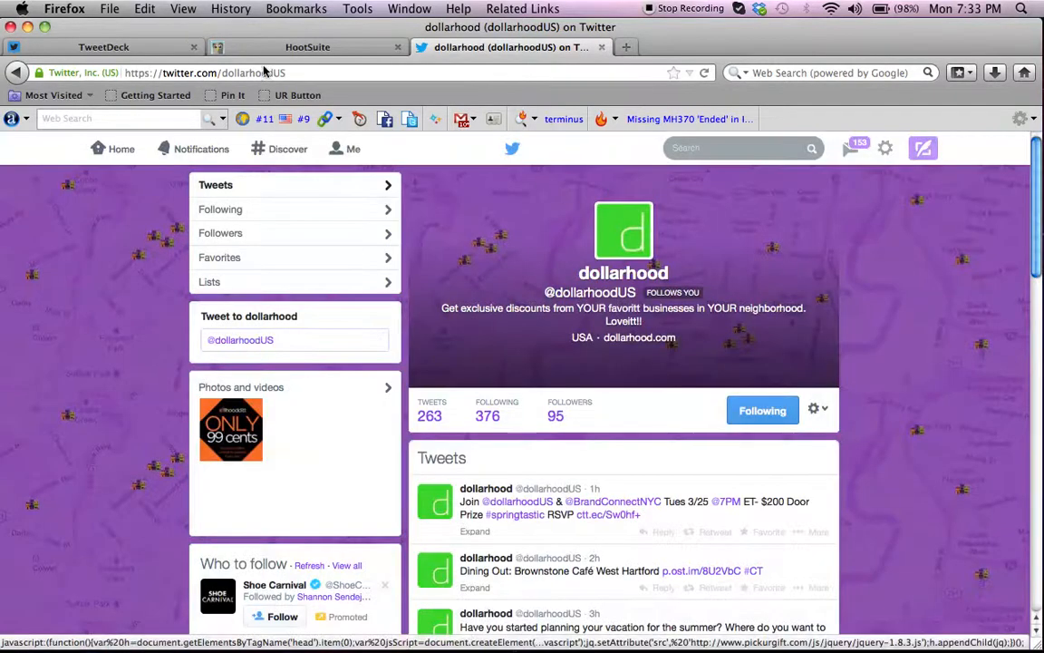
Switch to TweetDeck, start a new Lists column and select the springtastic list.
left_click(152, 50)
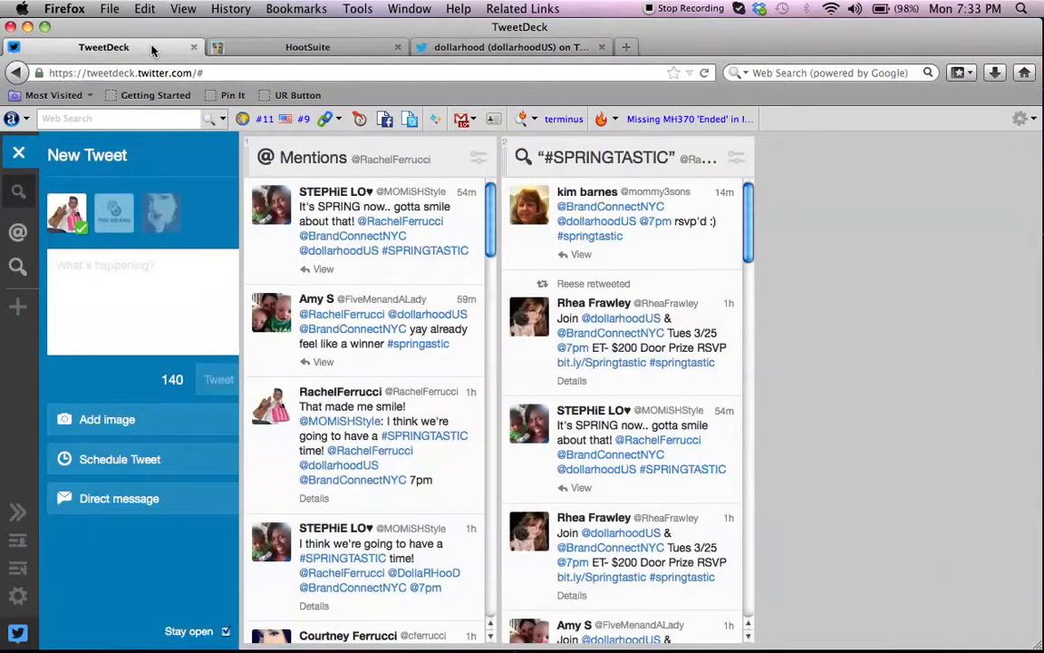
left_click(17, 307)
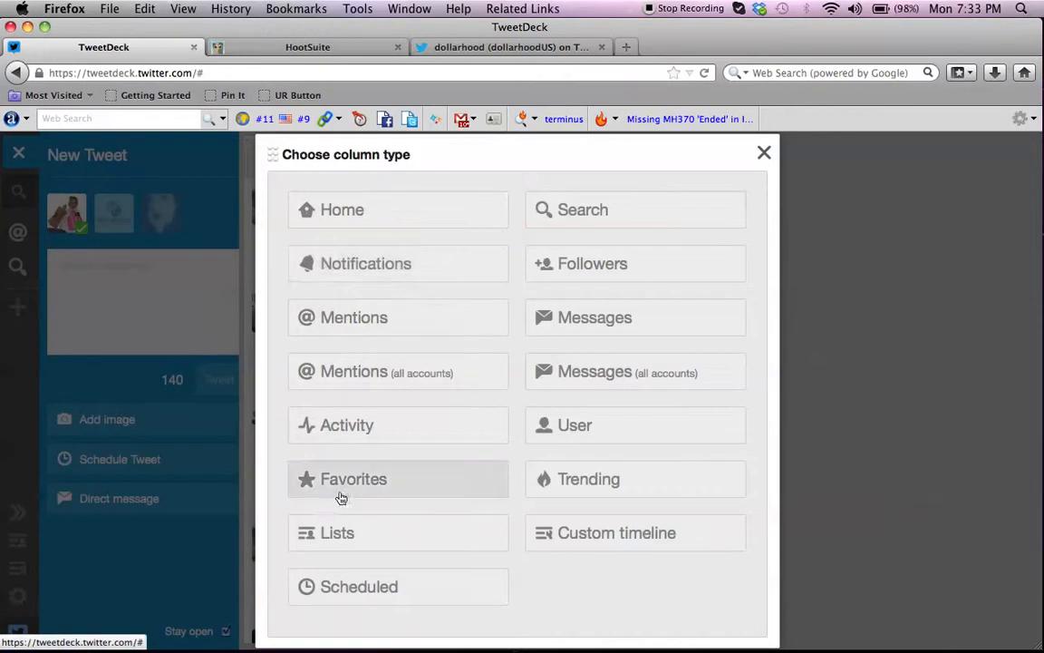
left_click(342, 539)
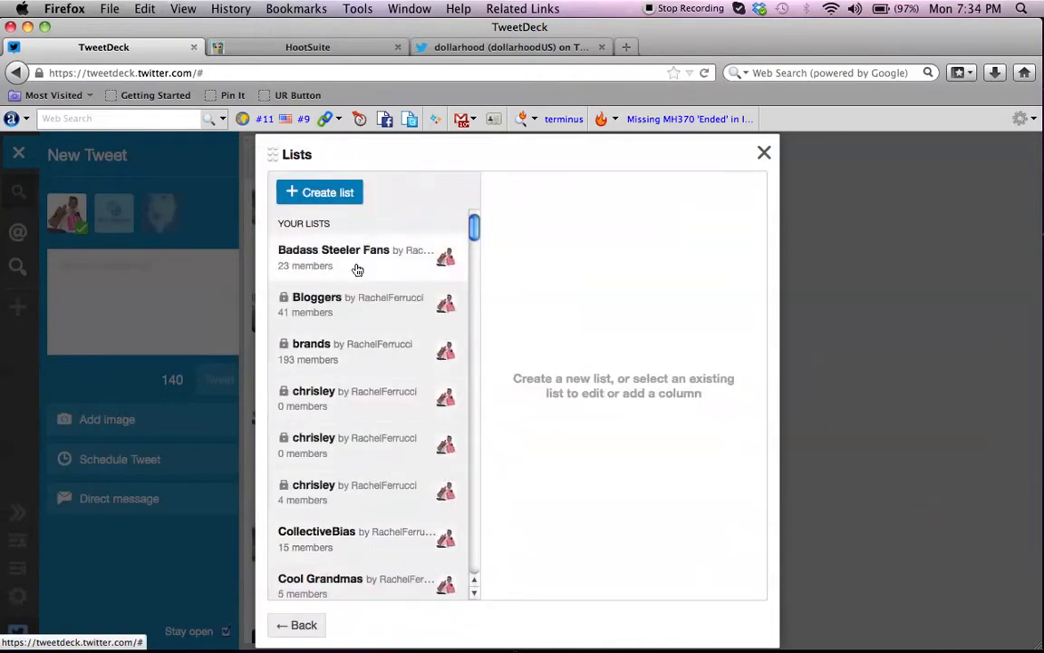
scroll(357, 269, "down", 10)
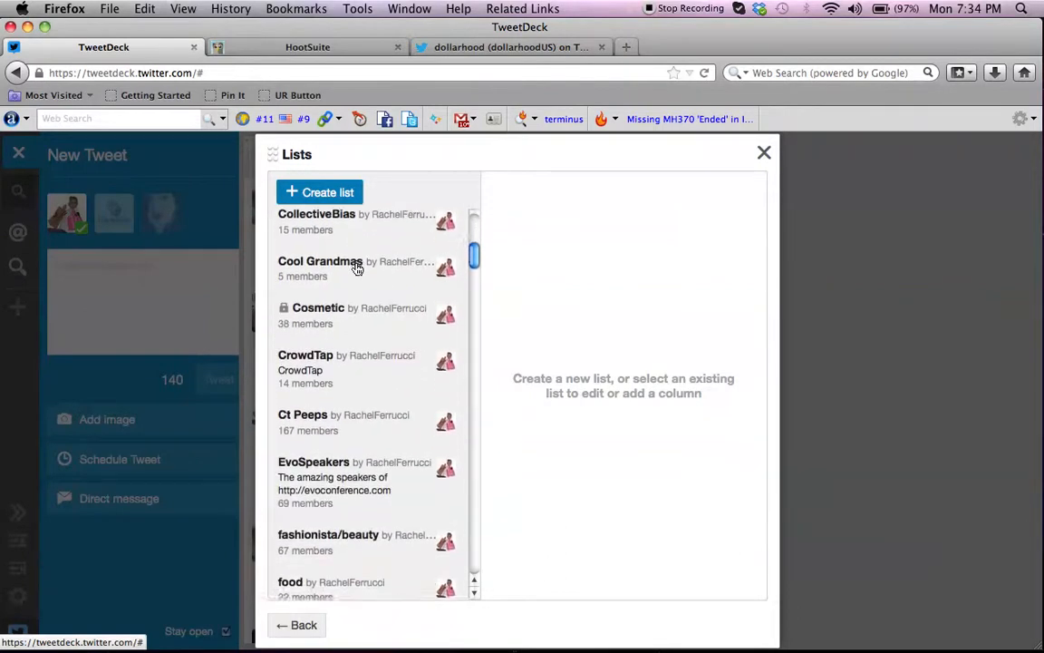
scroll(358, 269, "down", 7)
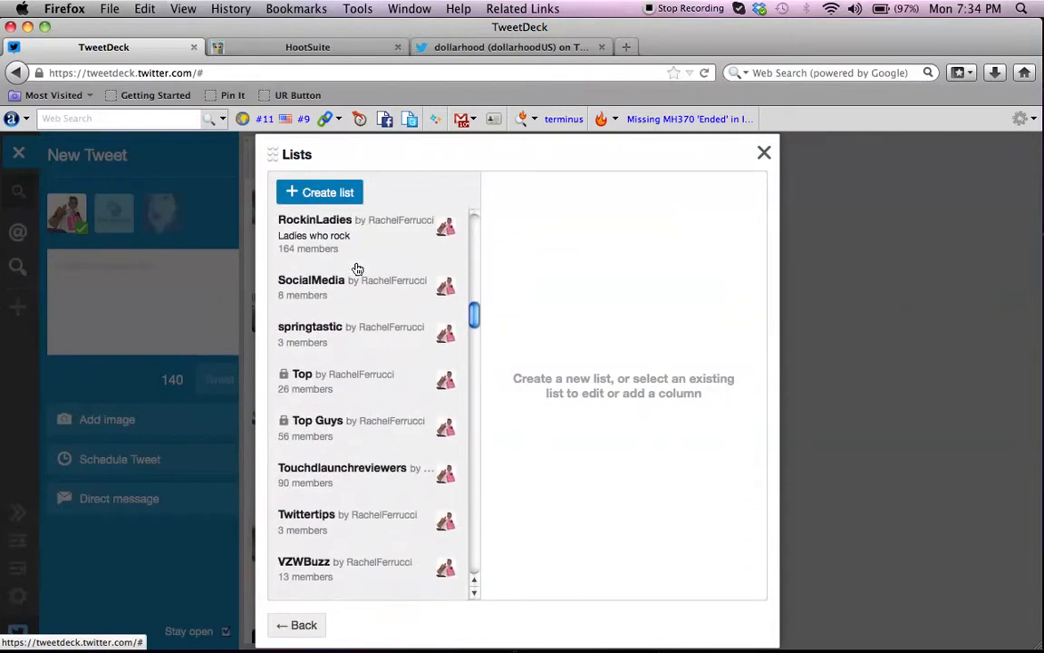
left_click(328, 336)
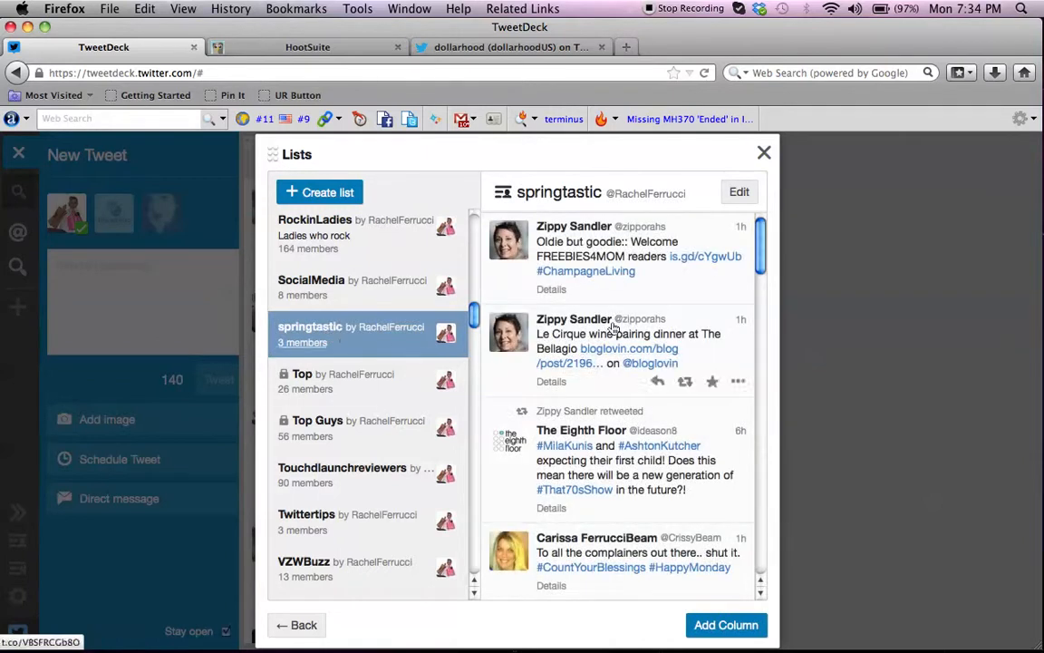
Look through the tweets of the springtastic list and add the list as a column.
scroll(628, 304, "down", 4)
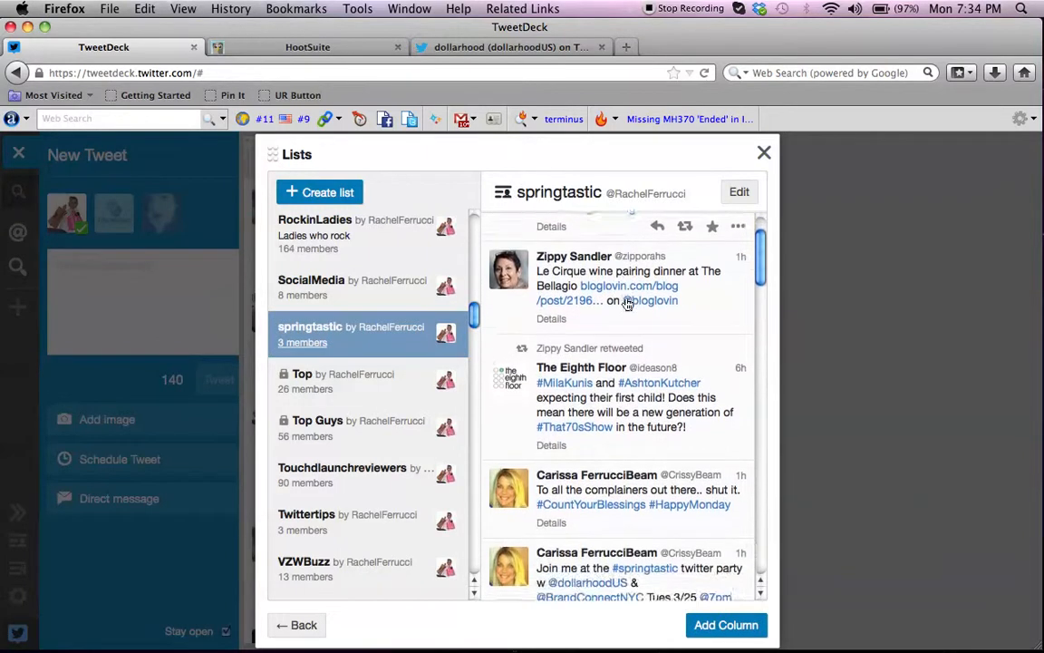
scroll(627, 304, "down", 5)
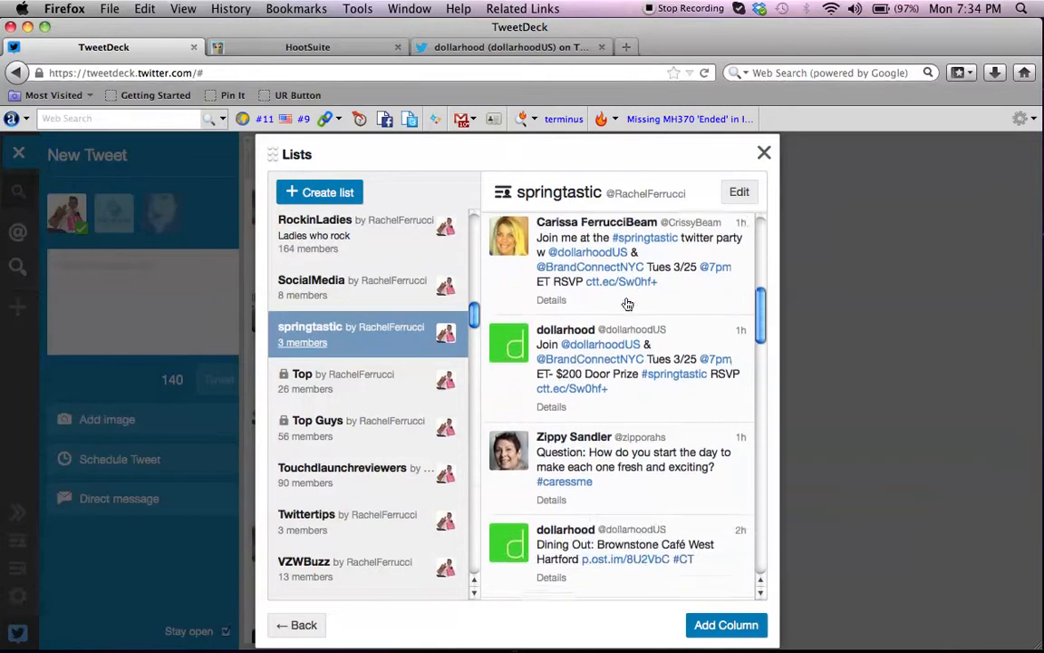
scroll(627, 304, "down", 4)
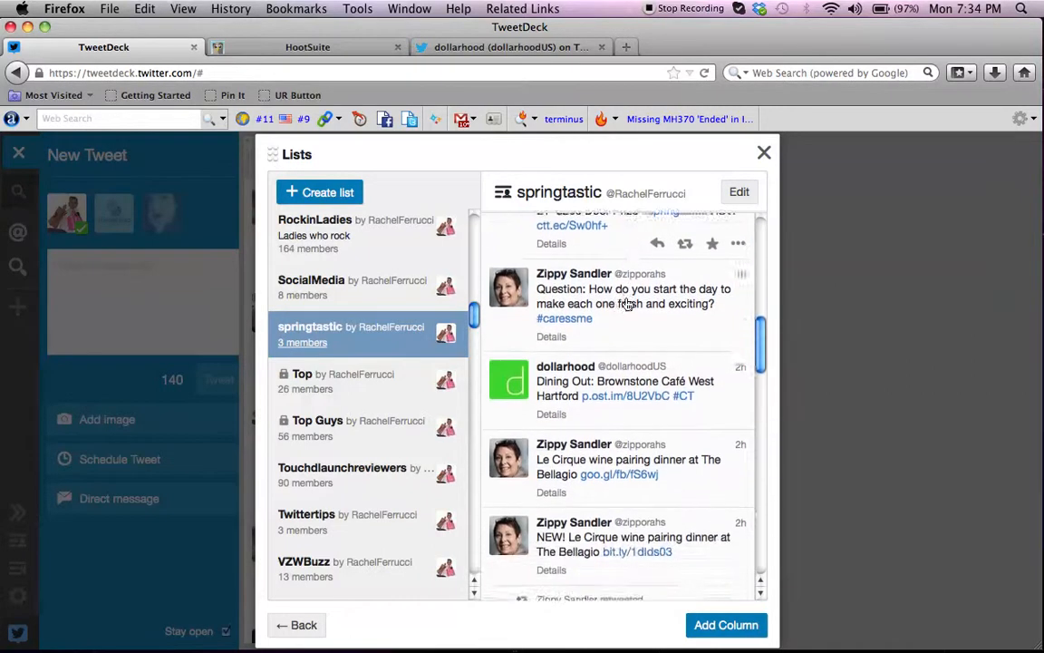
scroll(627, 304, "down", 9)
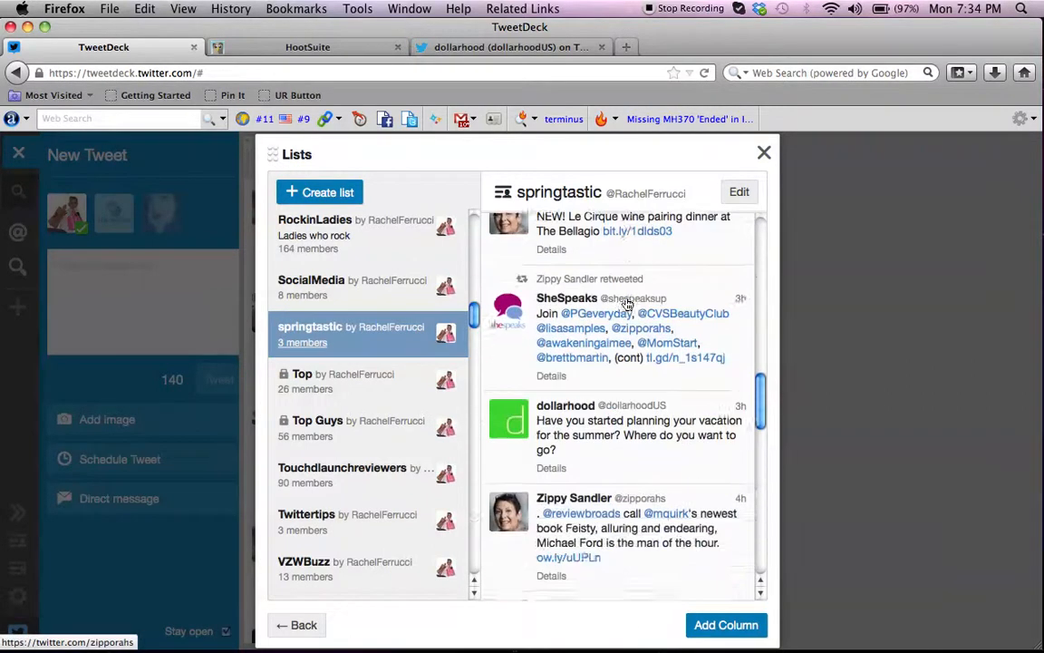
scroll(627, 304, "down", 5)
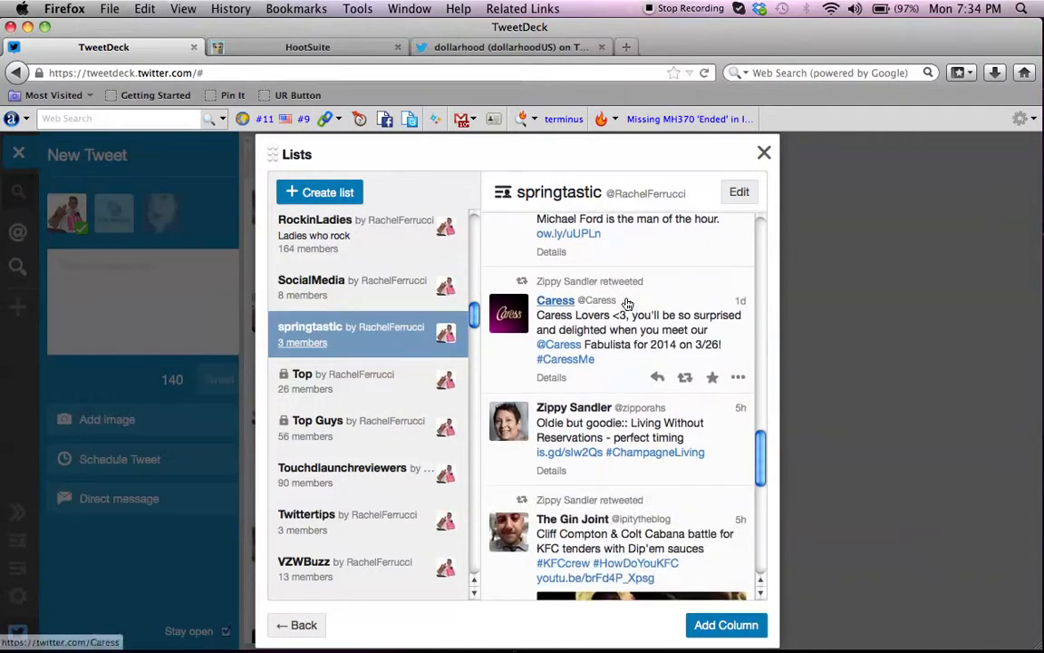
left_click(703, 628)
left_click(764, 153)
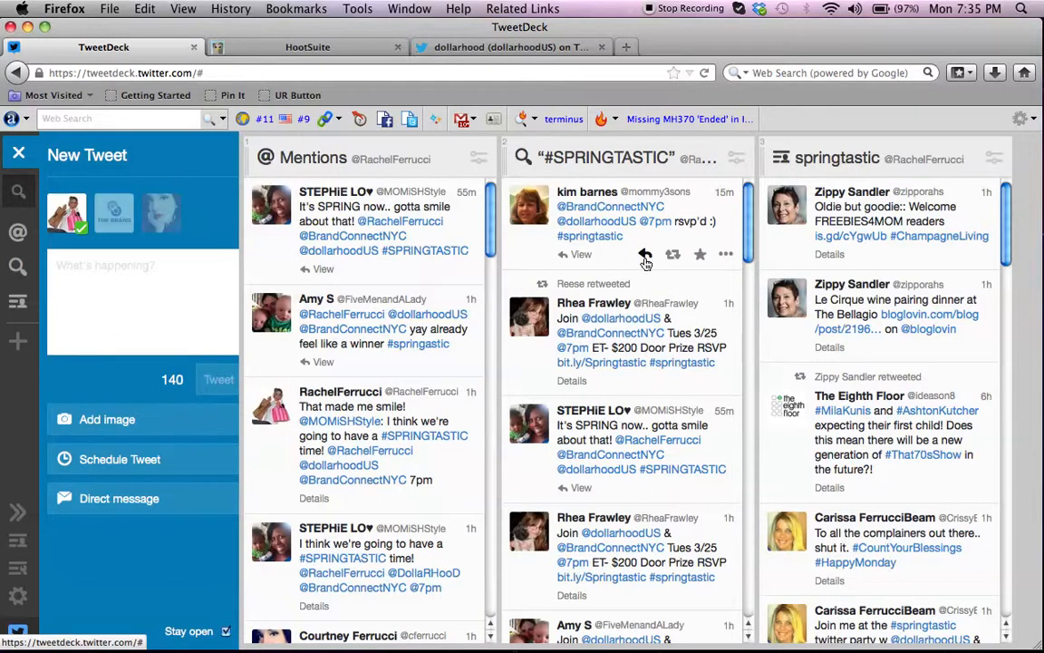
Examine the additional actions and the conversation of the first tweet in the #SPRINGTASTIC column, and return to the column.
left_click(725, 255)
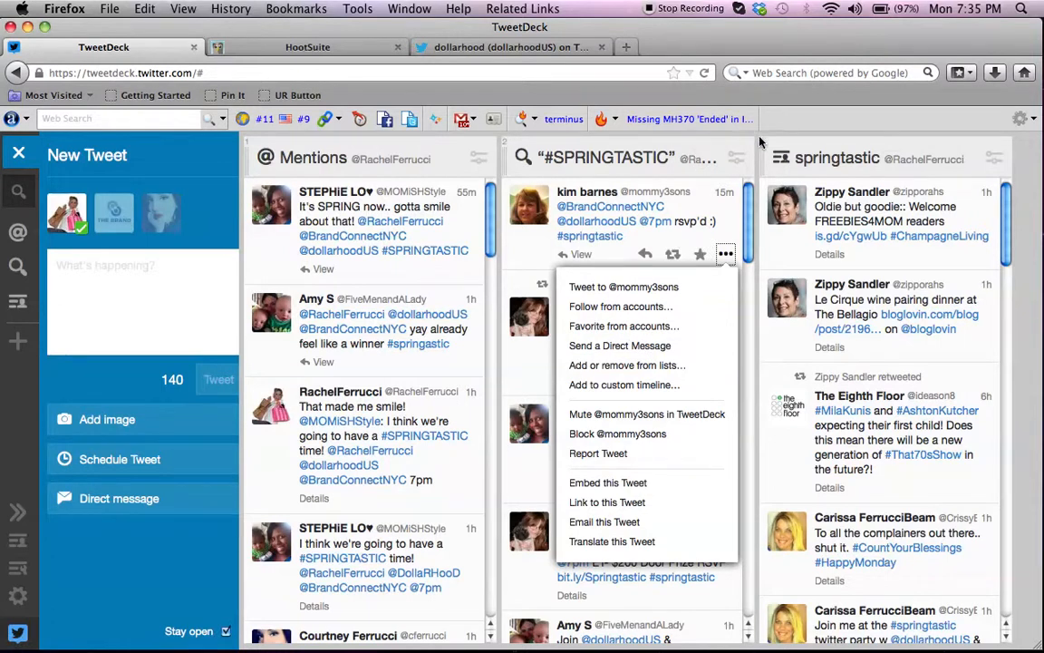
left_click(539, 259)
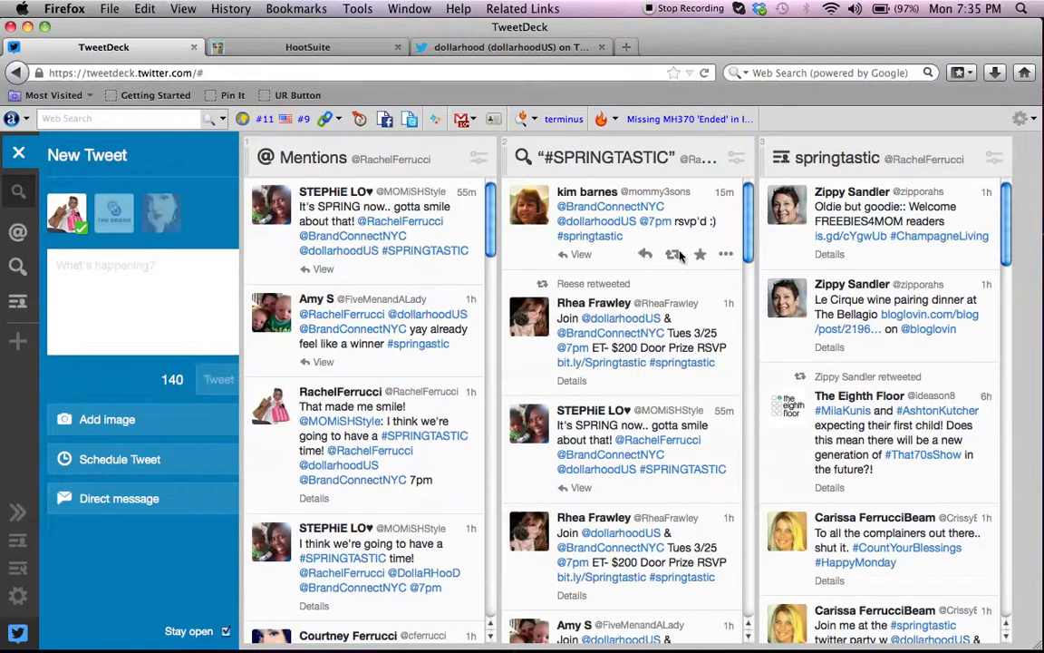
left_click(603, 233)
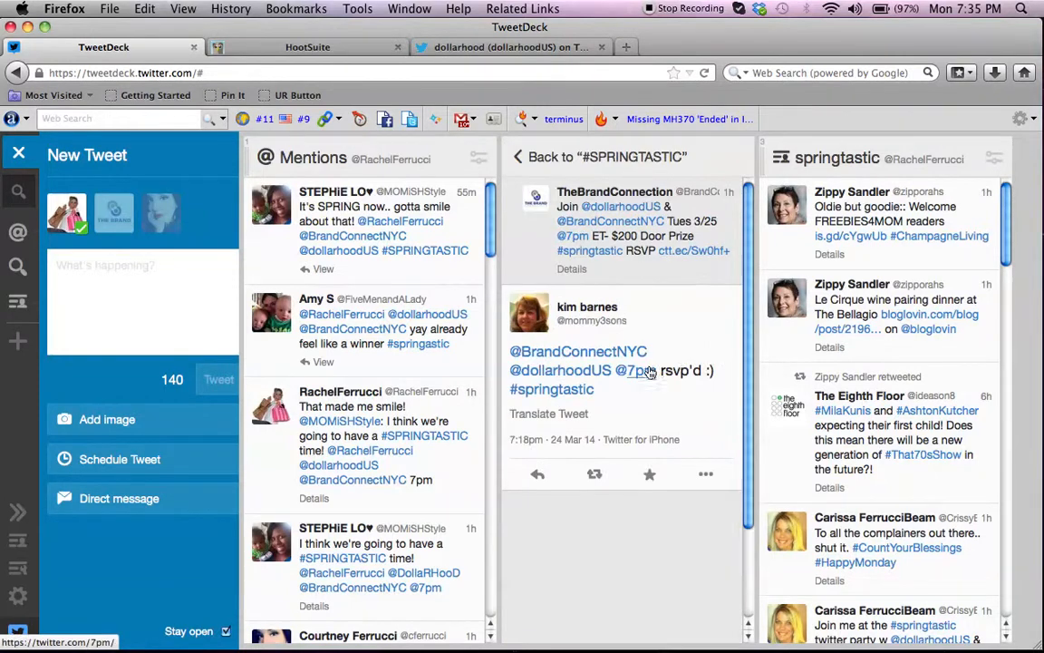
left_click(544, 157)
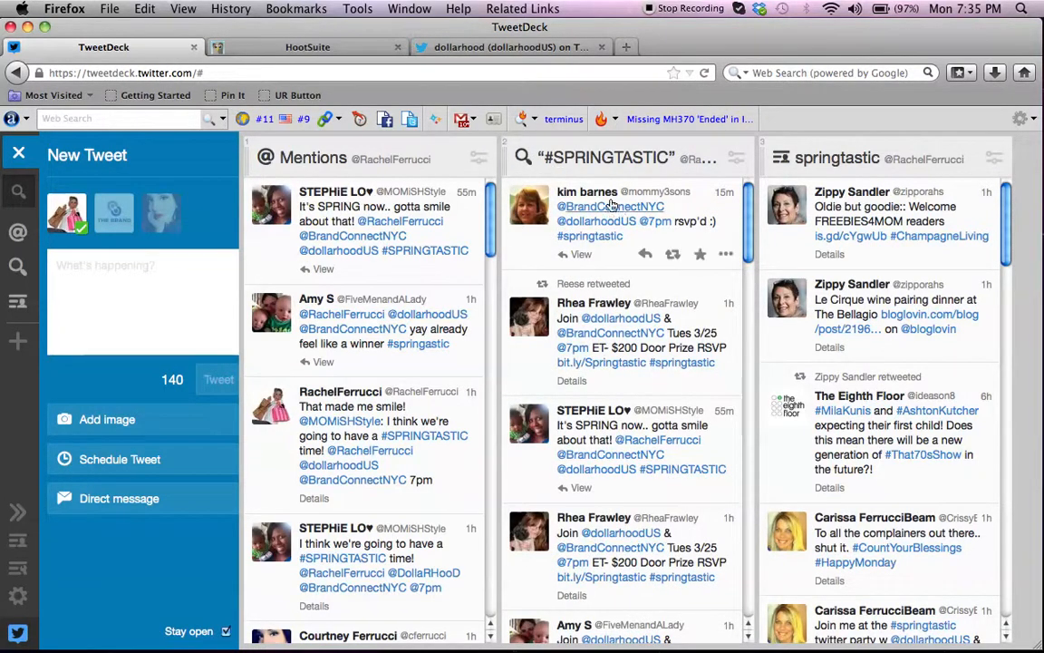
Edit the retweet of the first #SPRINGTASTIC tweet, adding BrandConnectNYC as a sending account and replacing RT with "WHOOT!", and send it.
left_click(673, 254)
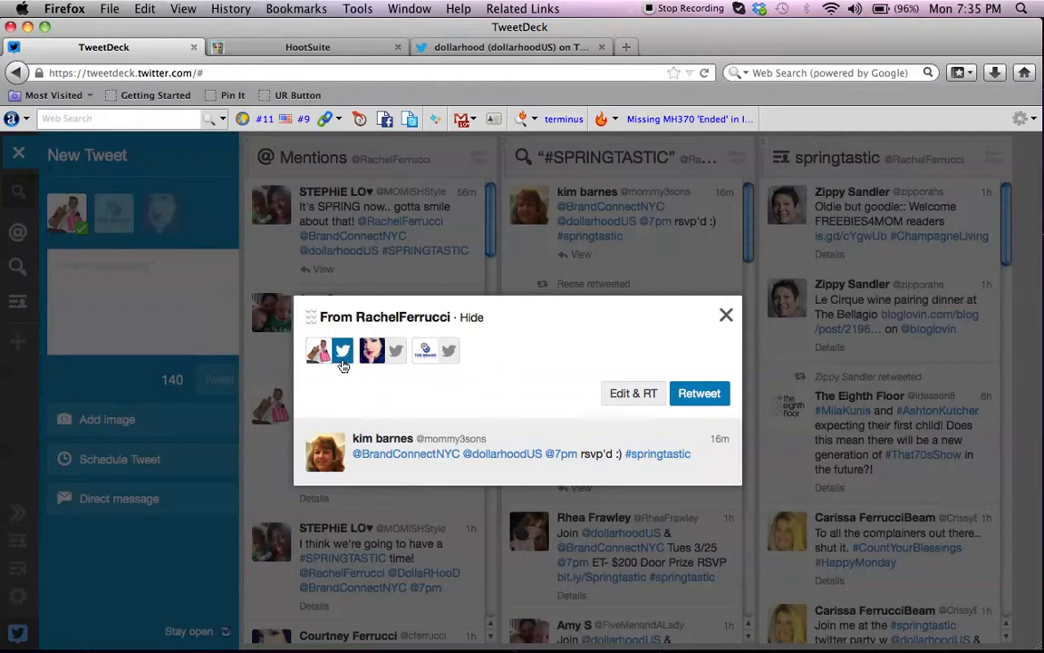
left_click(448, 352)
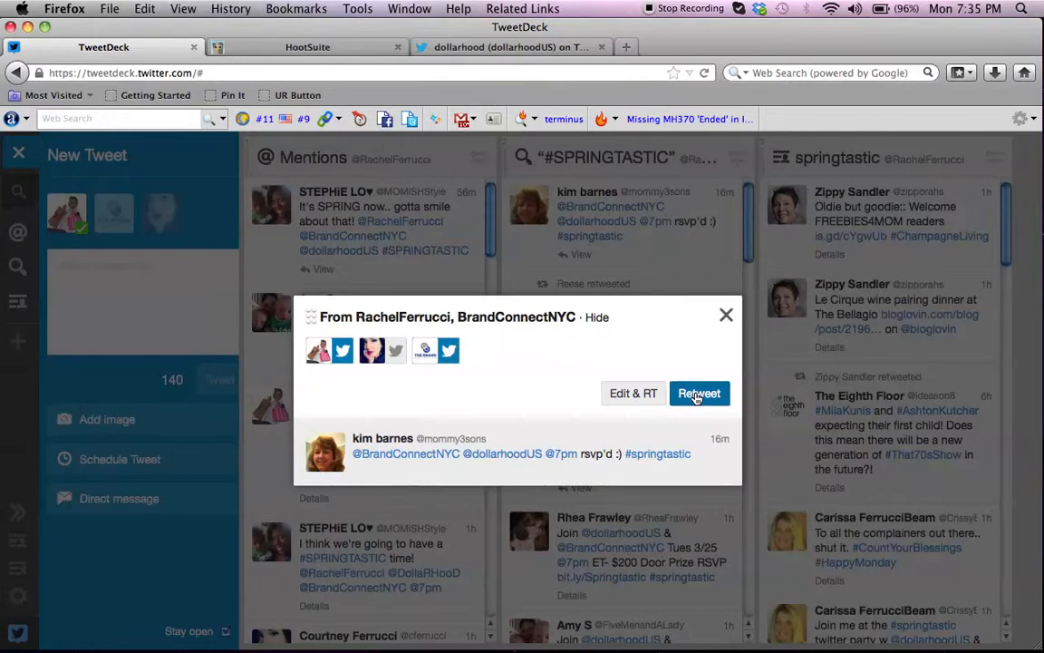
left_click(632, 394)
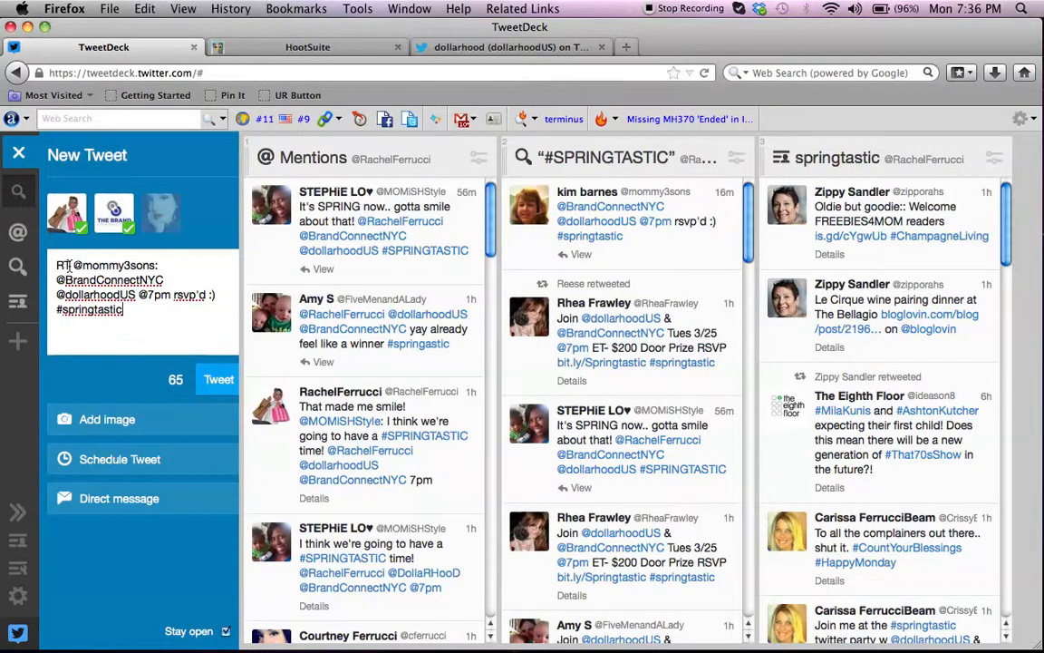
type("WHOOT!")
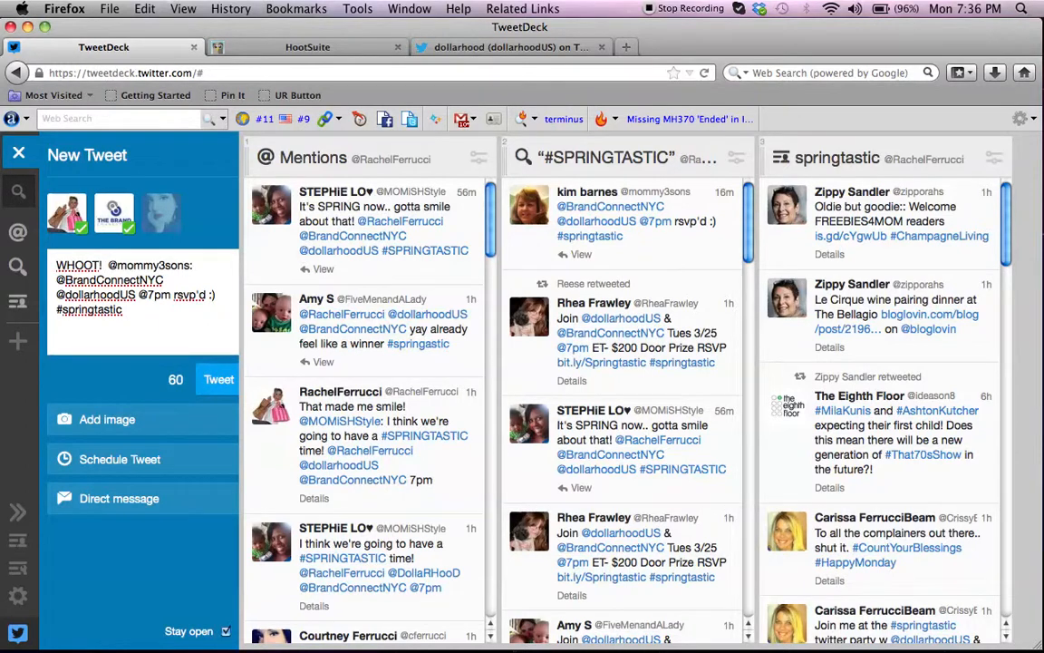
left_click(216, 382)
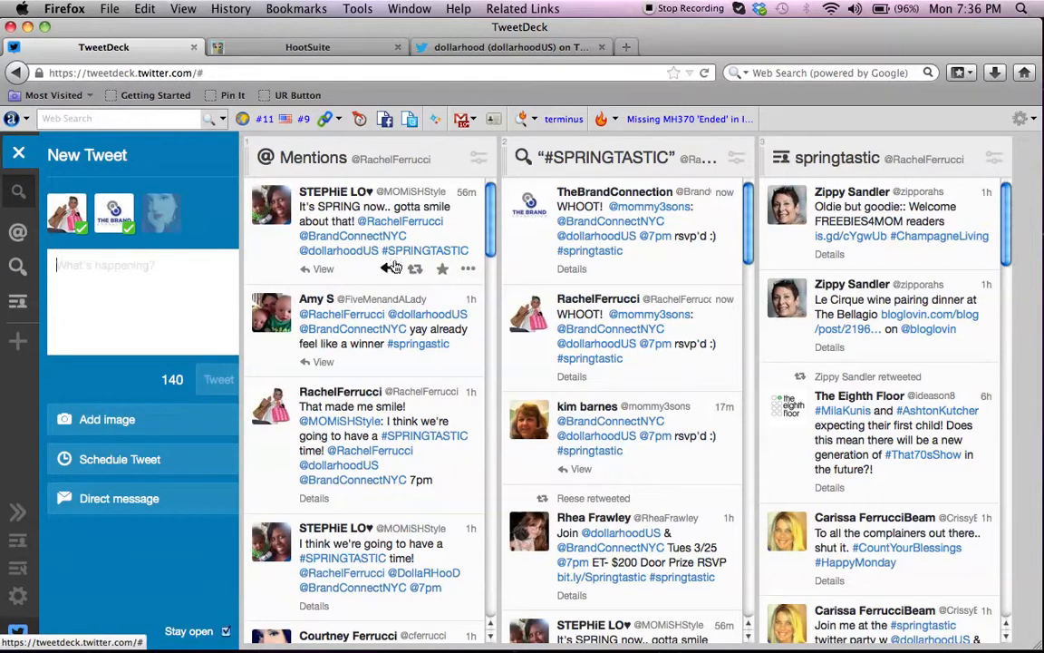
Reply to the first tweet in the Mentions column, keeping only its author's handle, with "Lookig forward to tweeting with you #springtastic", and send it.
left_click(387, 269)
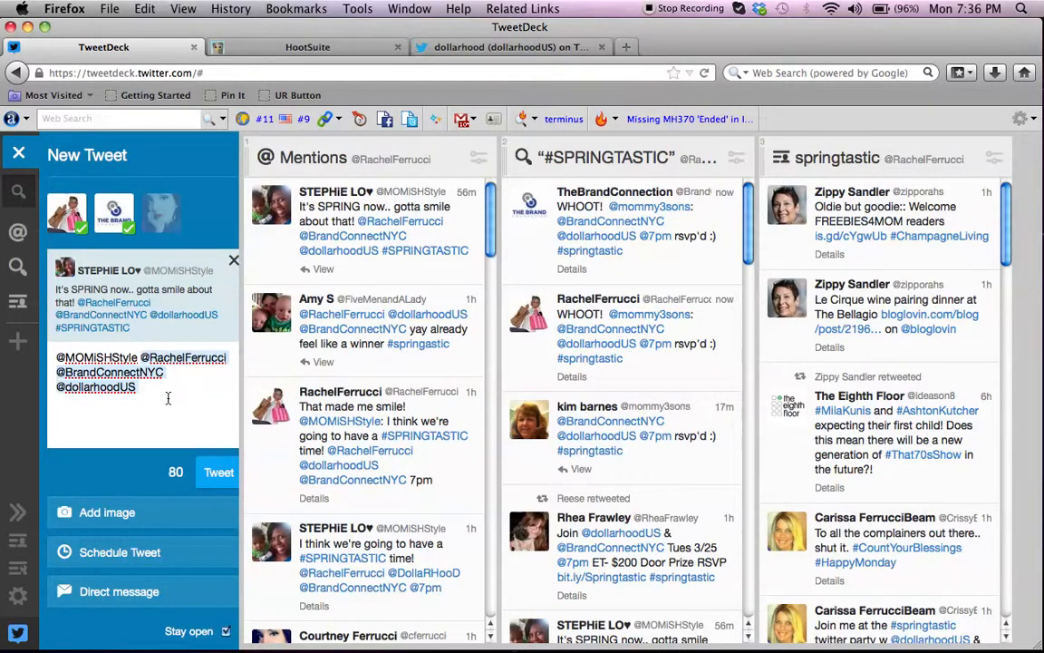
key("BackSpace")
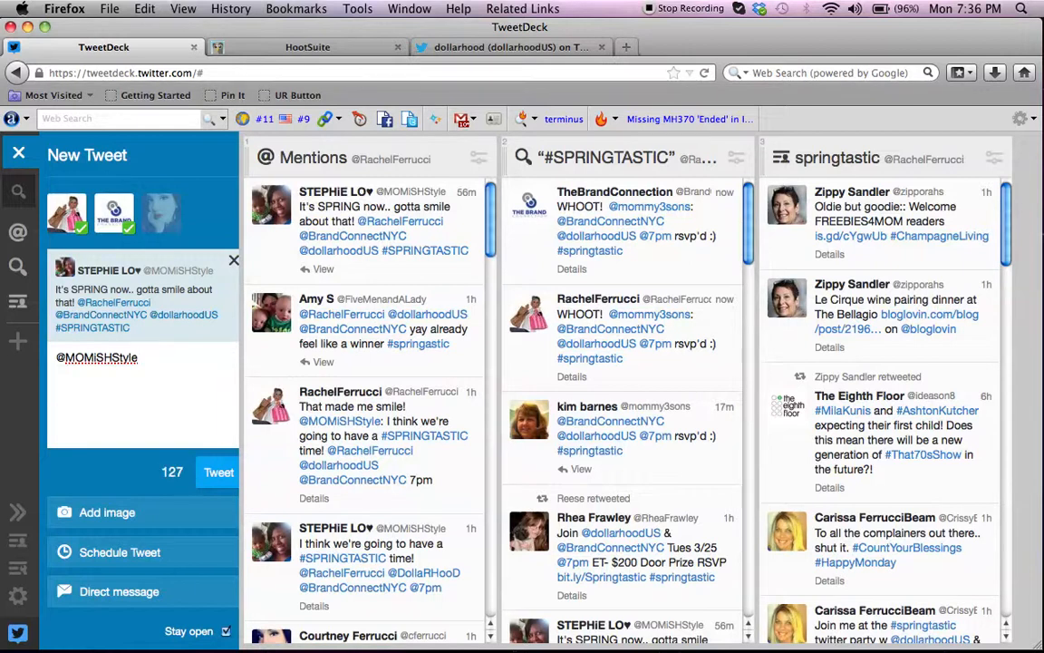
type("Lookig forward to tweeting with  ")
type("ou")
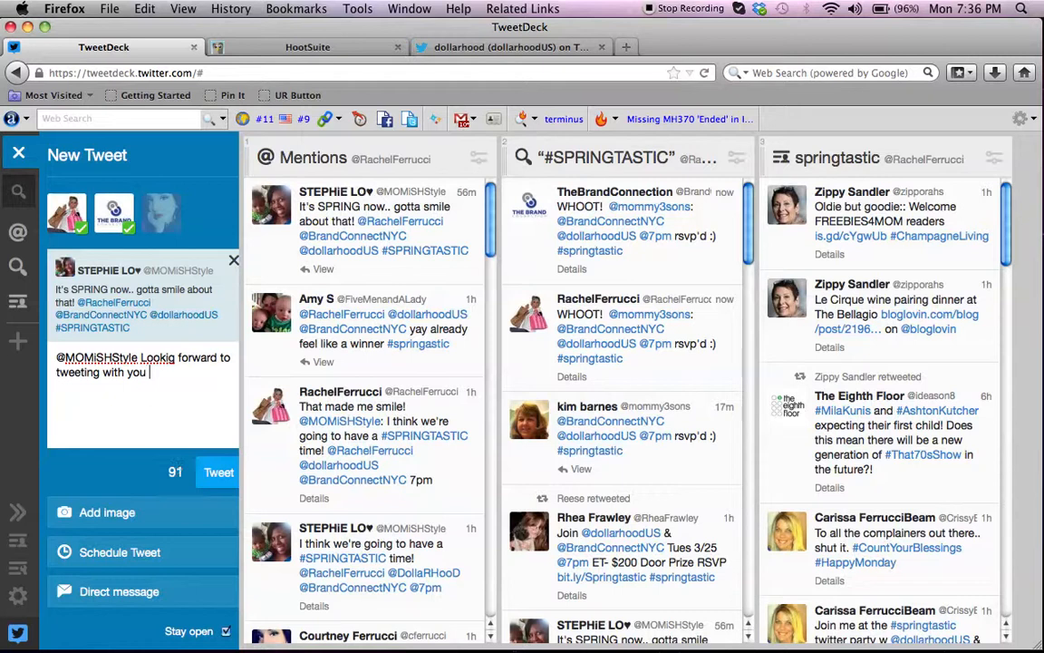
type(" #springtastic")
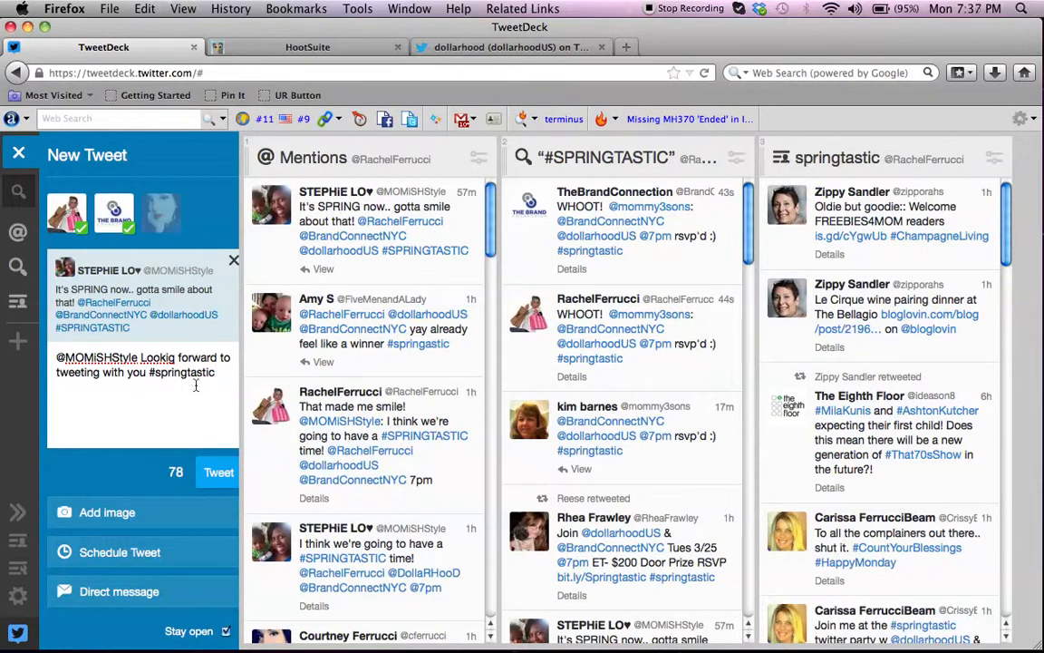
left_click(216, 473)
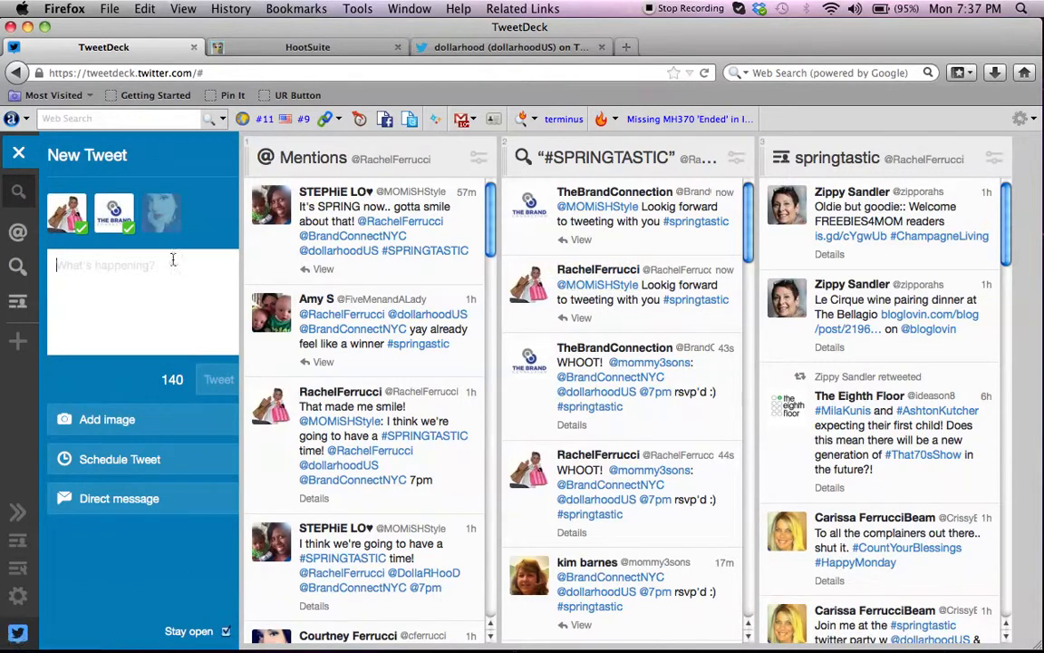
Deselect the BrandConnectNYC sending account and compose the new tweet "Looking forward to partying tomorrow night and talk about #springtastic".
left_click(116, 218)
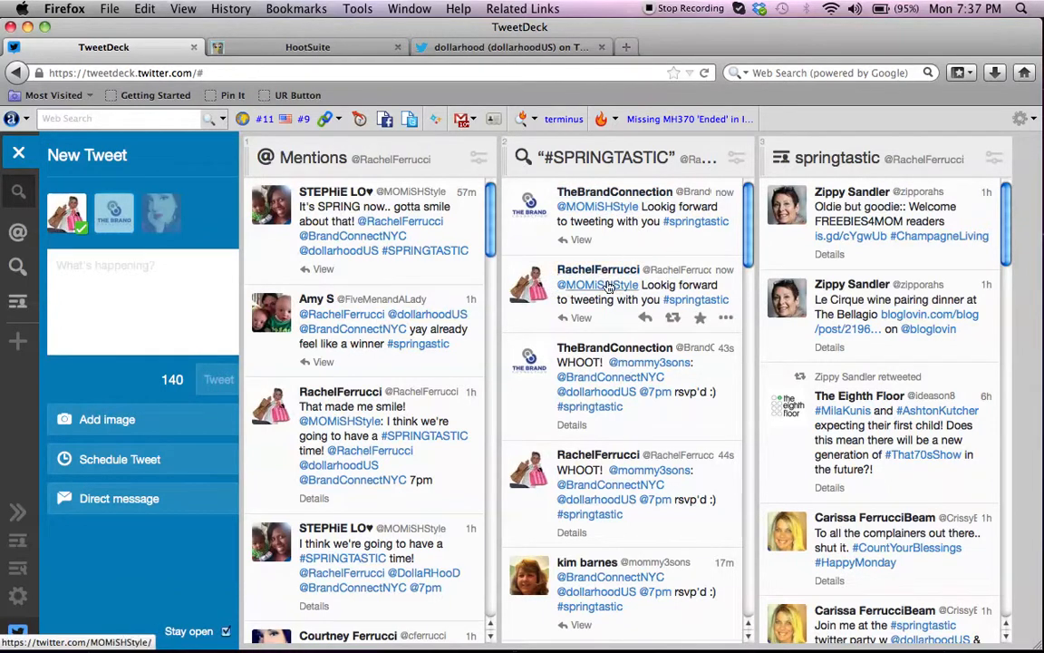
left_click(133, 280)
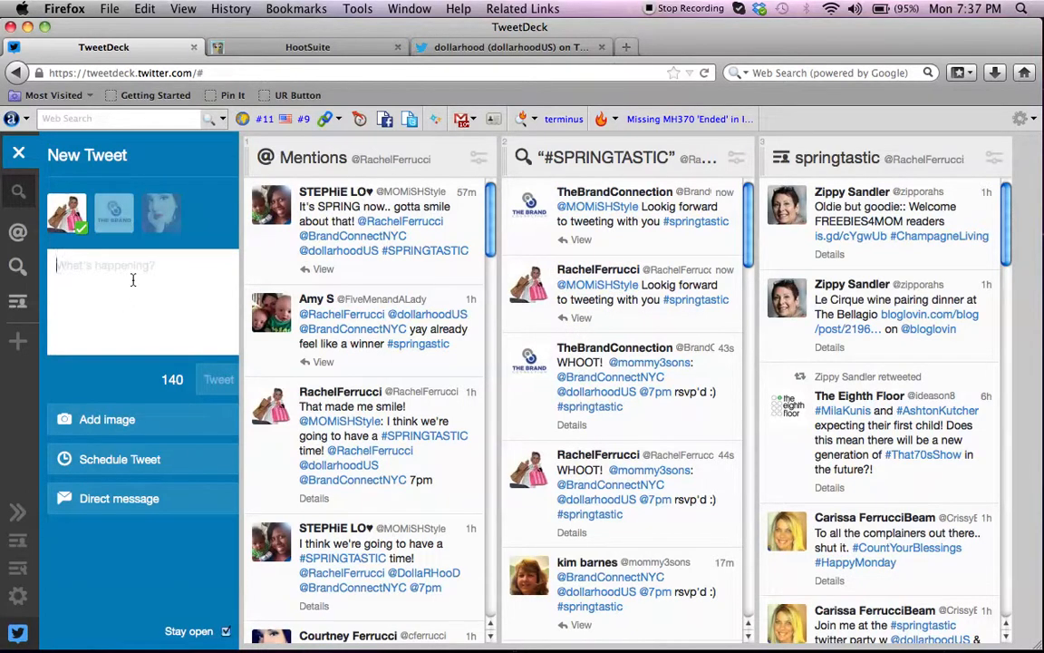
type("Lo")
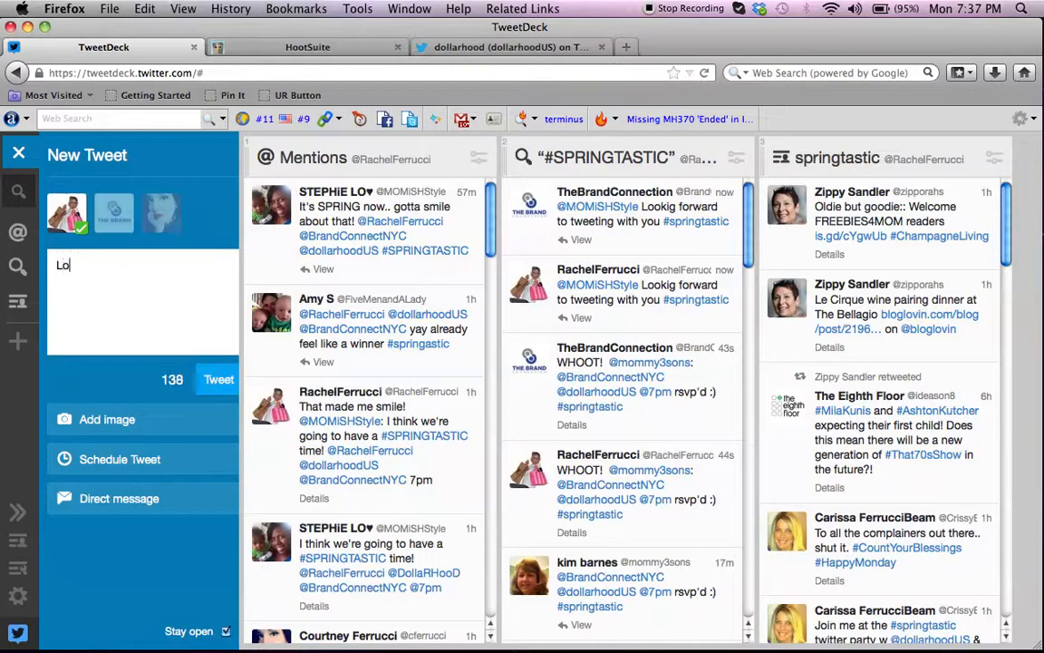
type("oking forward to partying tom")
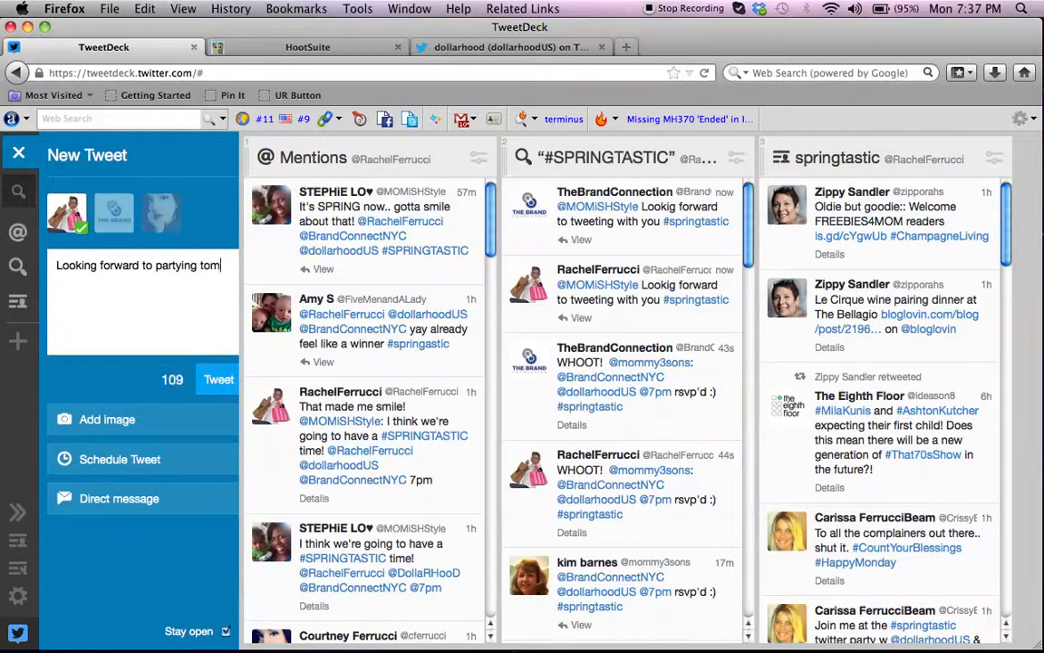
type("orrow night and talk about s")
key("BackSpace")
type("#")
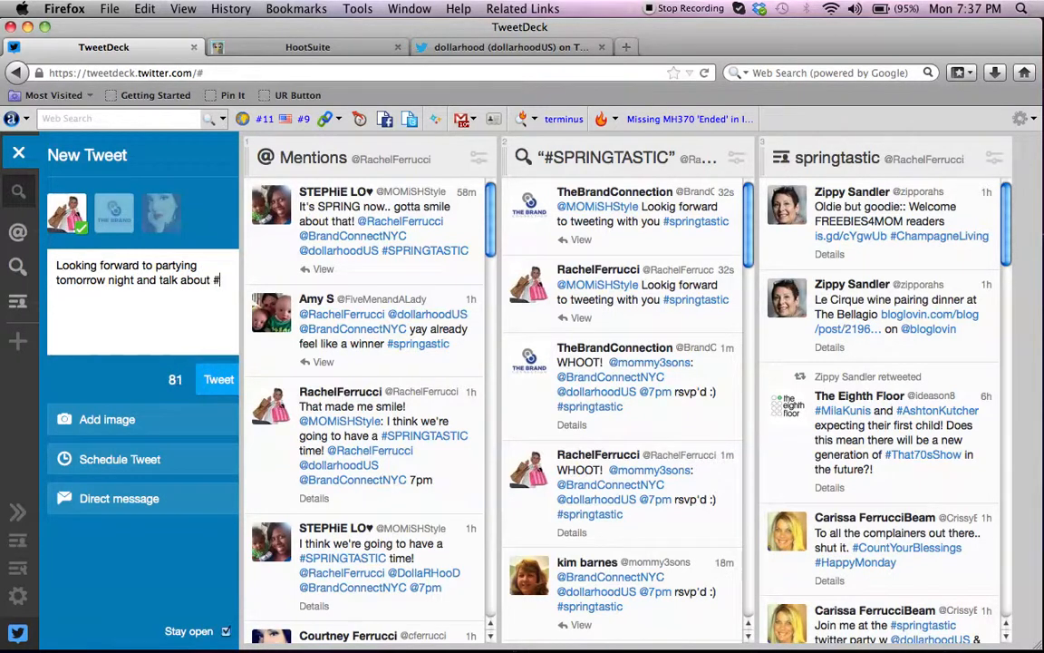
type("springtastic")
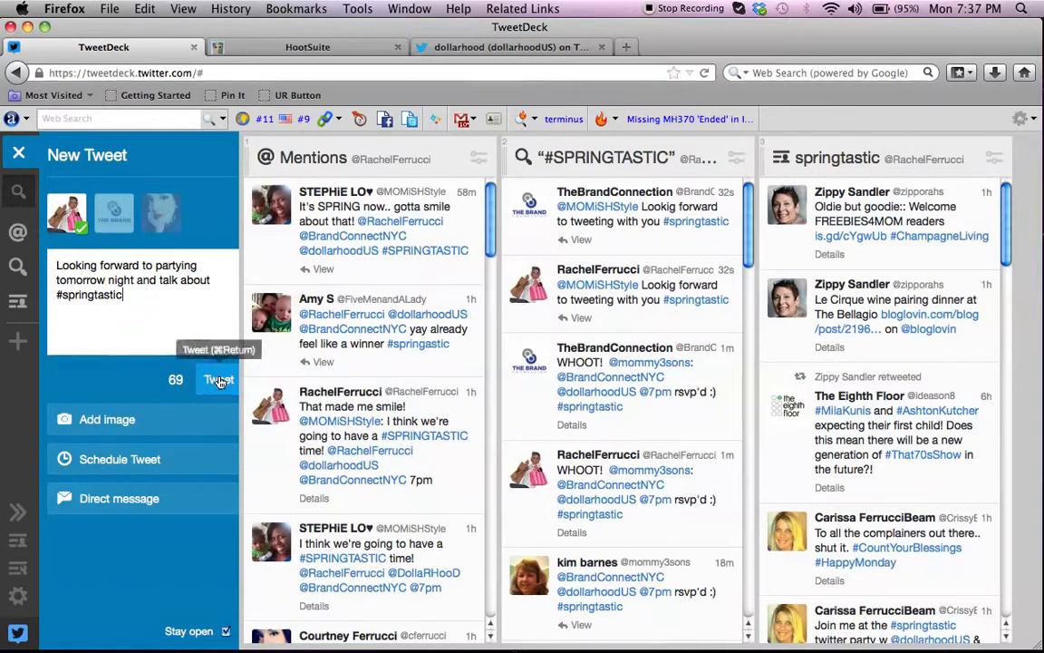
Check the file chooser for adding an image, cancel it without attaching anything, and send the tweet.
left_click(101, 422)
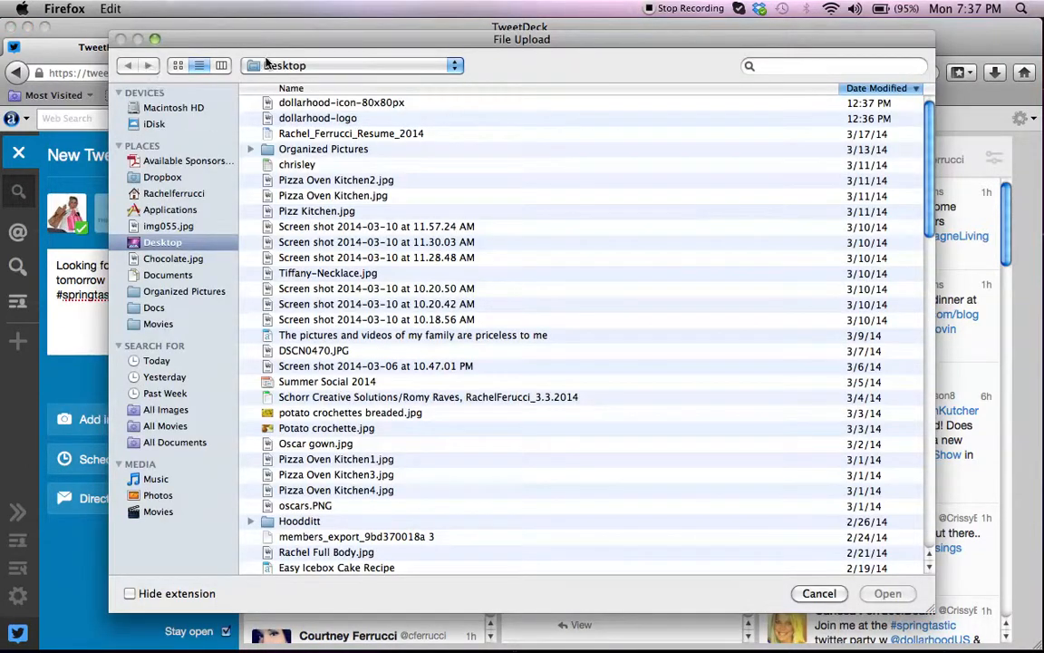
left_click(816, 595)
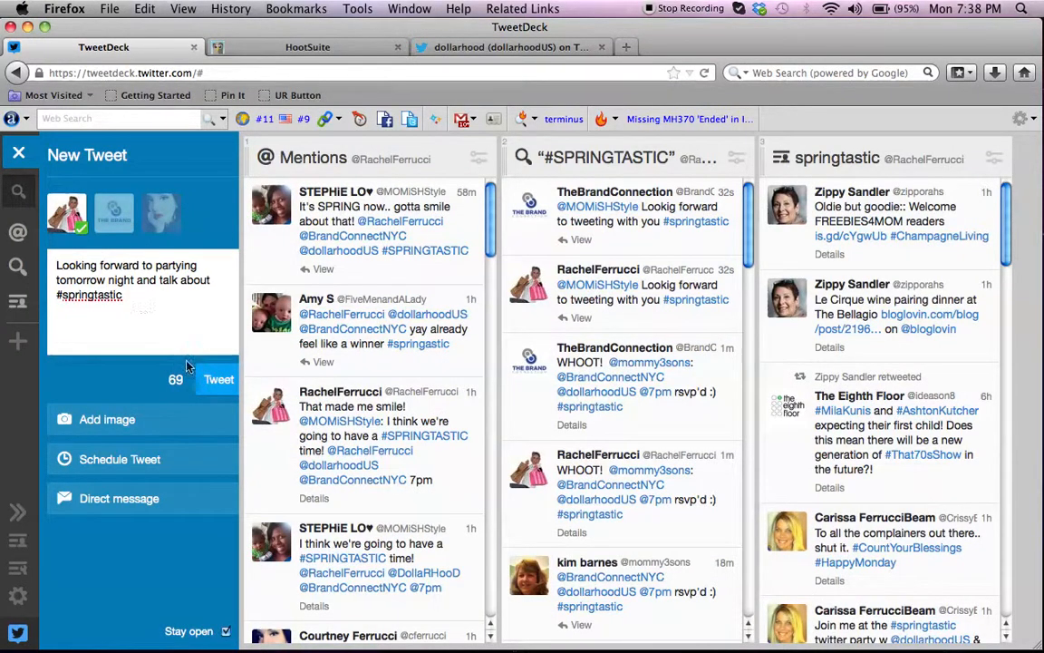
left_click(217, 380)
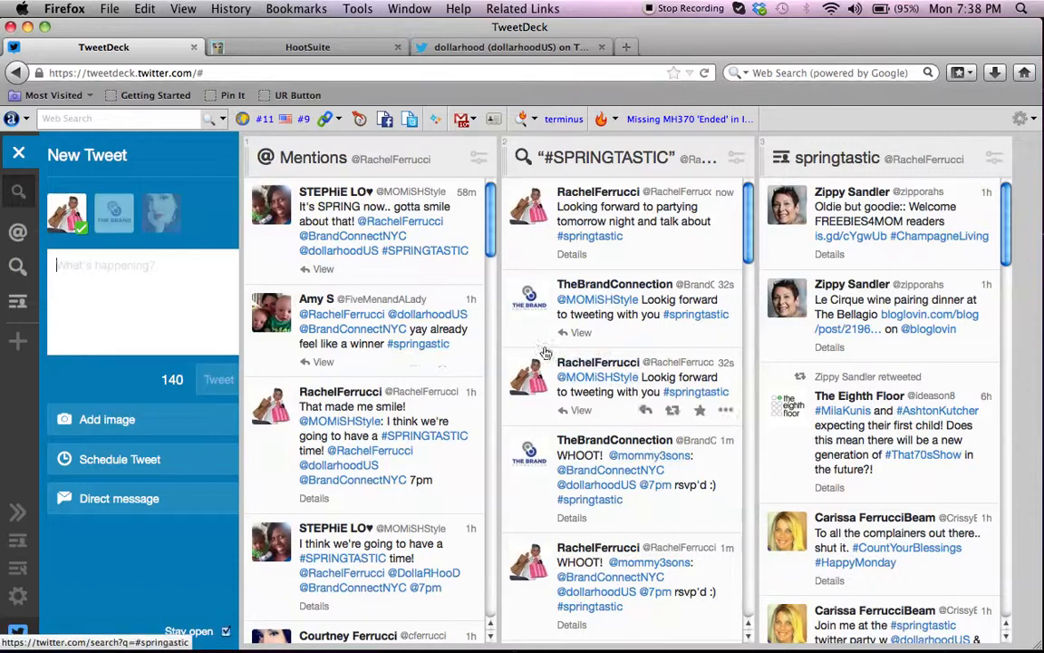
Look through the recent tweets in the #SPRINGTASTIC column.
scroll(613, 344, "down", 1)
scroll(613, 344, "down", 6)
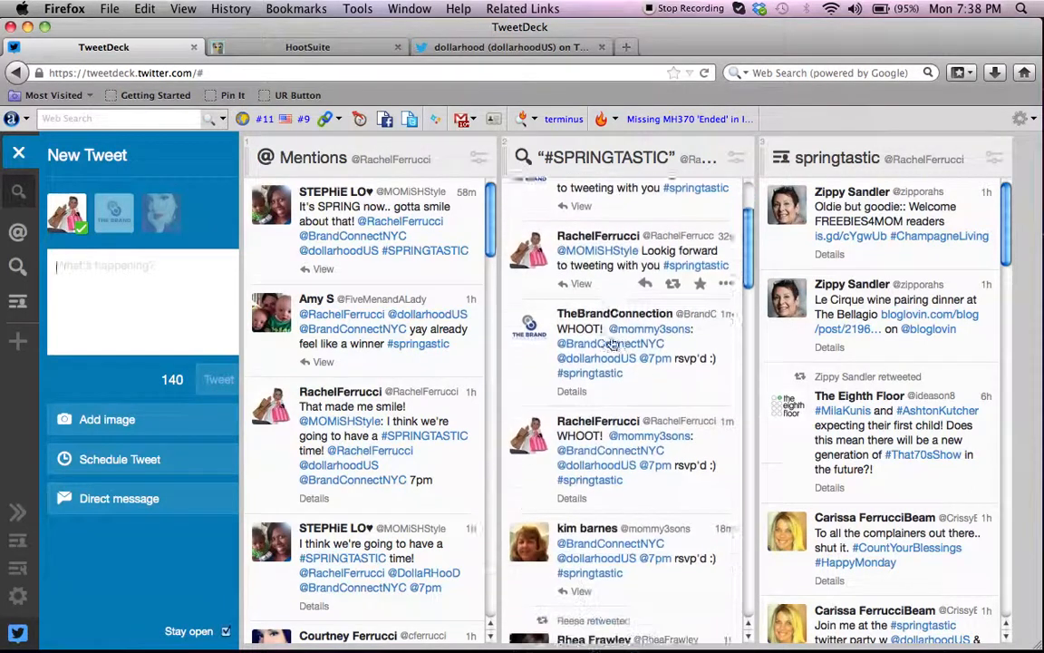
scroll(613, 344, "up", 5)
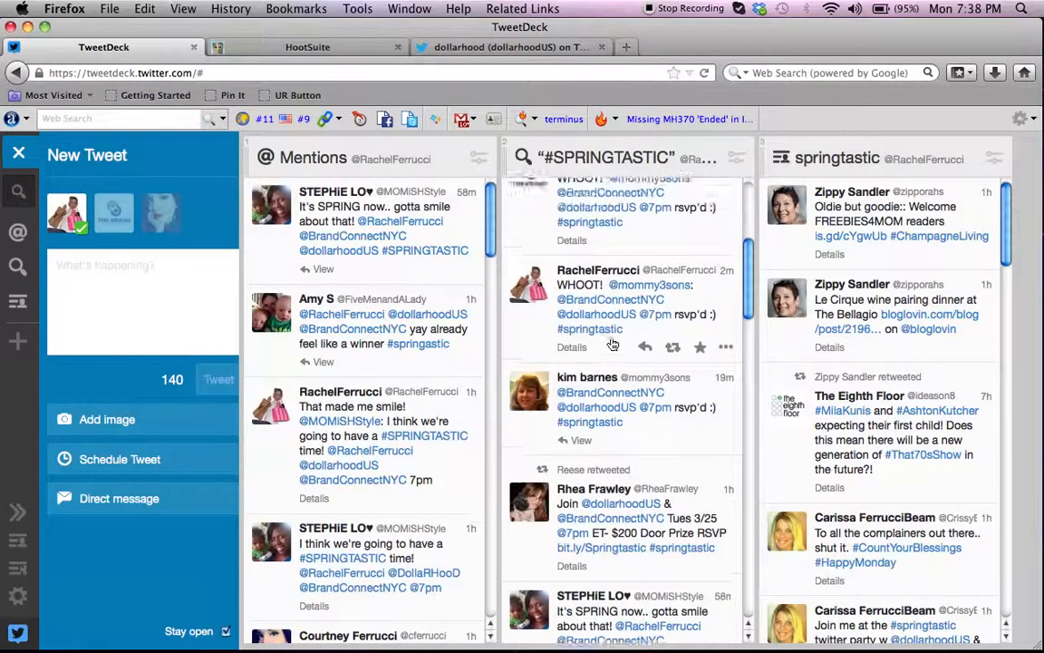